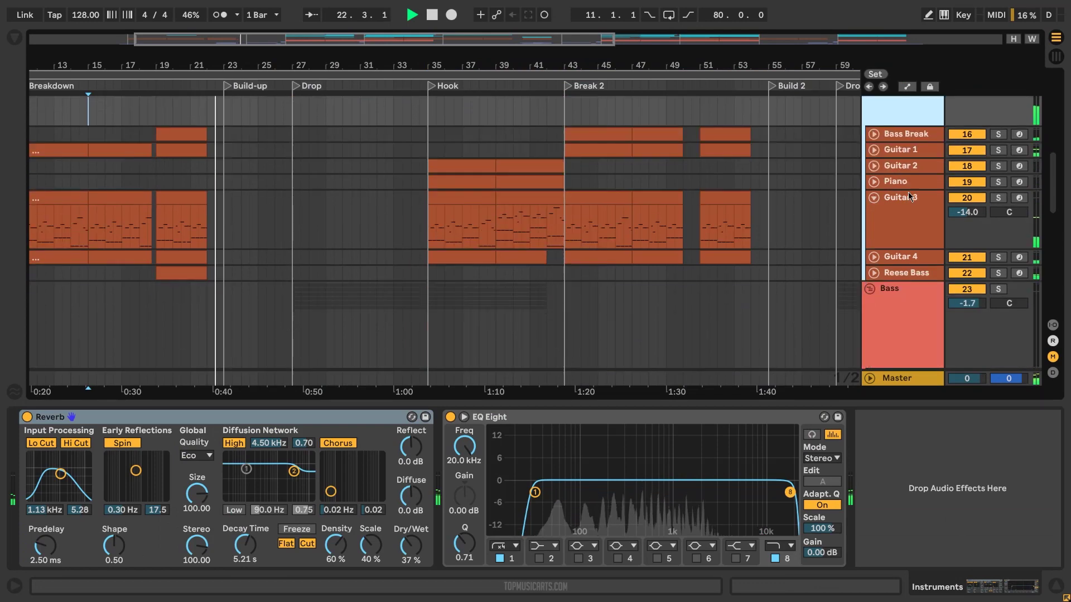
# Inspect the device chains of the Bass group, the FX group and the Snare Roll track on channel 34
pyautogui.click(902, 232)
pyautogui.scroll(-3, 904, 231)
pyautogui.scroll(-3, 903, 232)
pyautogui.click(903, 232)
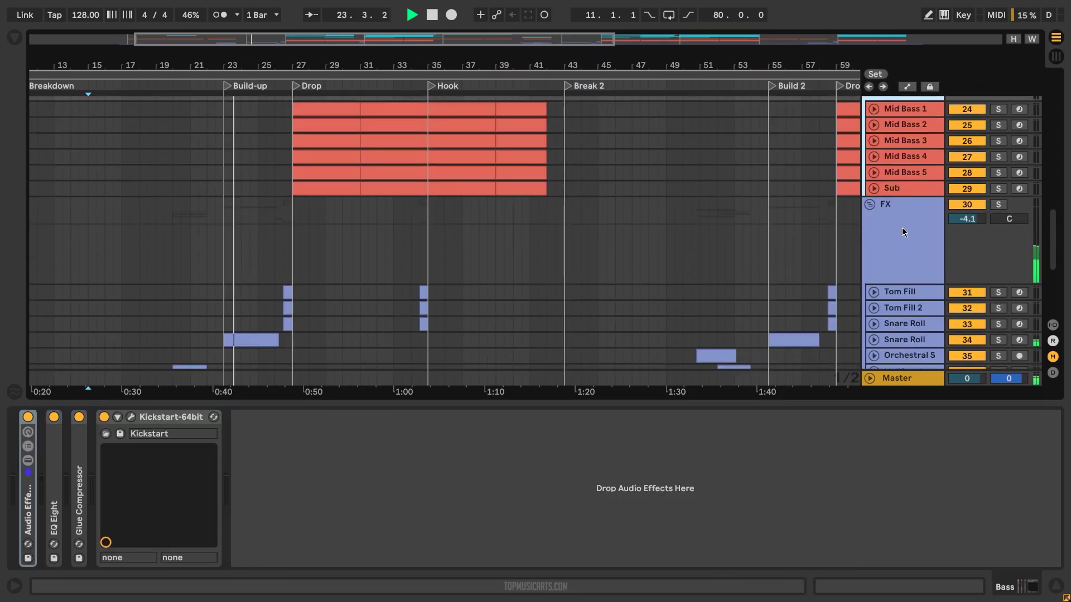
pyautogui.scroll(-6, 904, 229)
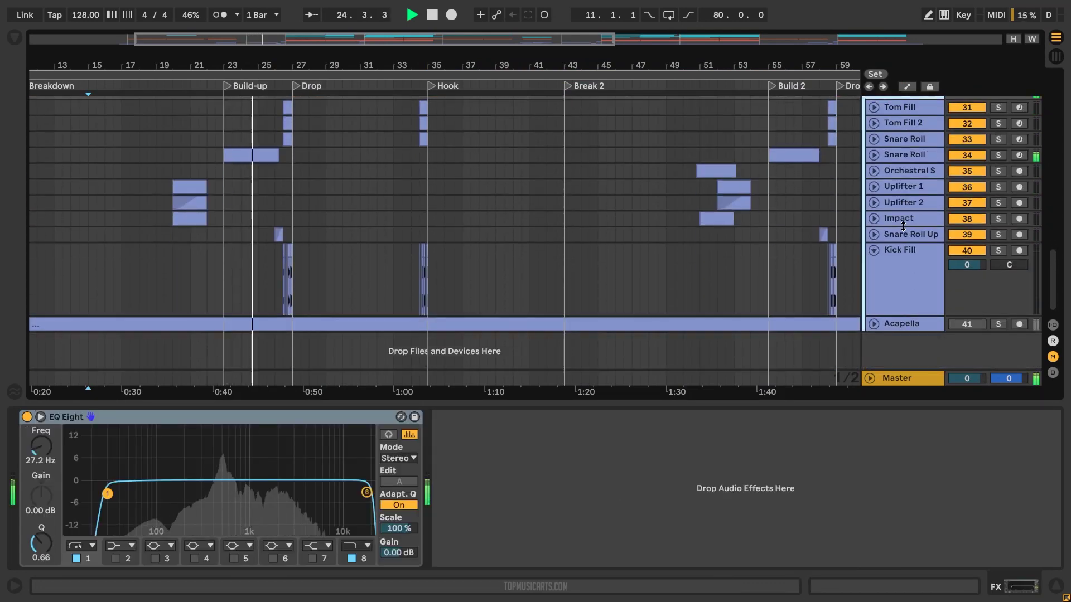
pyautogui.scroll(3, 903, 227)
pyautogui.click(887, 257)
pyautogui.scroll(10, 892, 267)
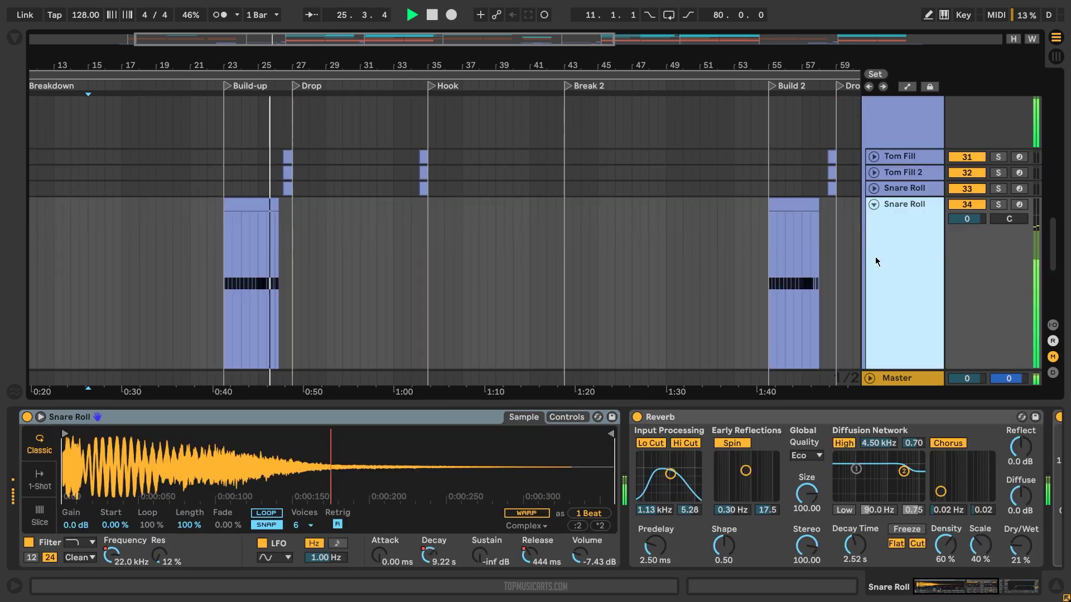
pyautogui.scroll(8, 899, 281)
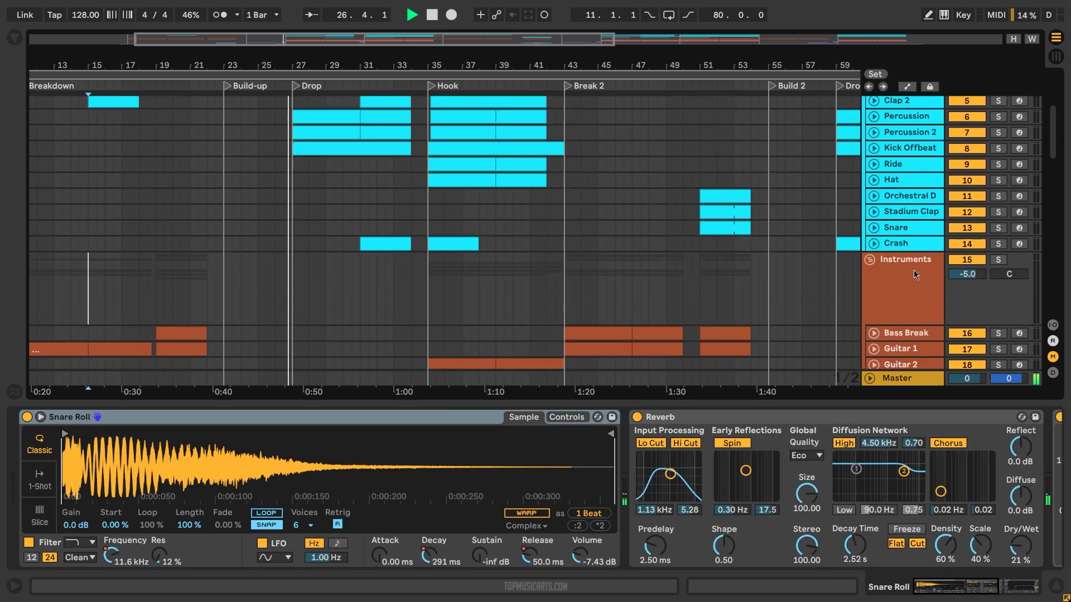
# Inspect the device chains of the Drums and Instruments groups
pyautogui.click(904, 129)
pyautogui.scroll(-6, 903, 167)
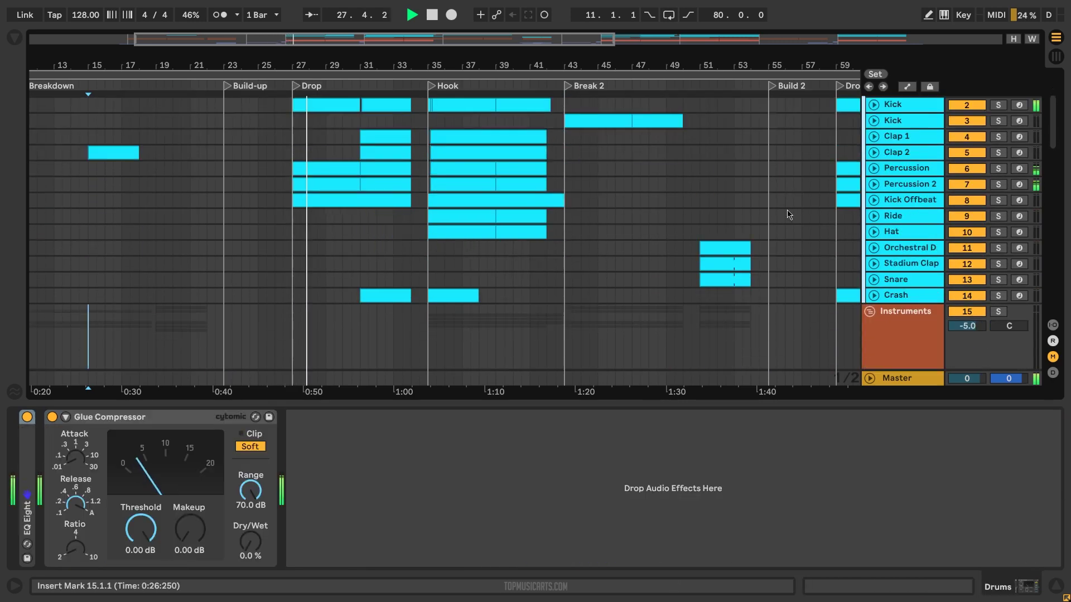
pyautogui.click(903, 195)
pyautogui.scroll(-2, 903, 223)
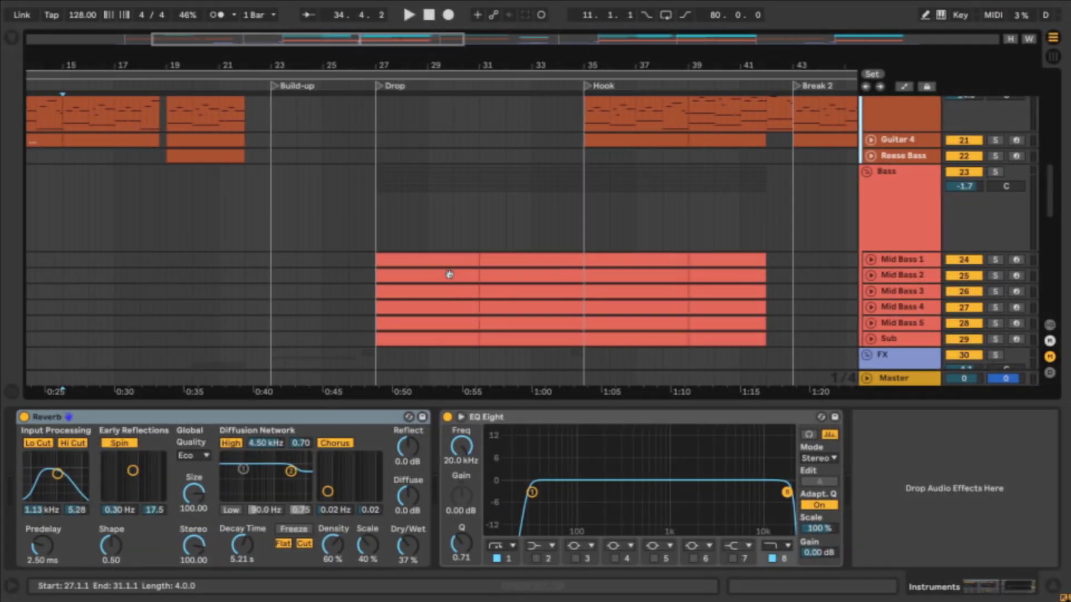
# Look over the entire arrangement from Breakdown to Final Drop and inspect the Piano track's device chain
pyautogui.press('-')
pyautogui.press('-')
pyautogui.press('-')
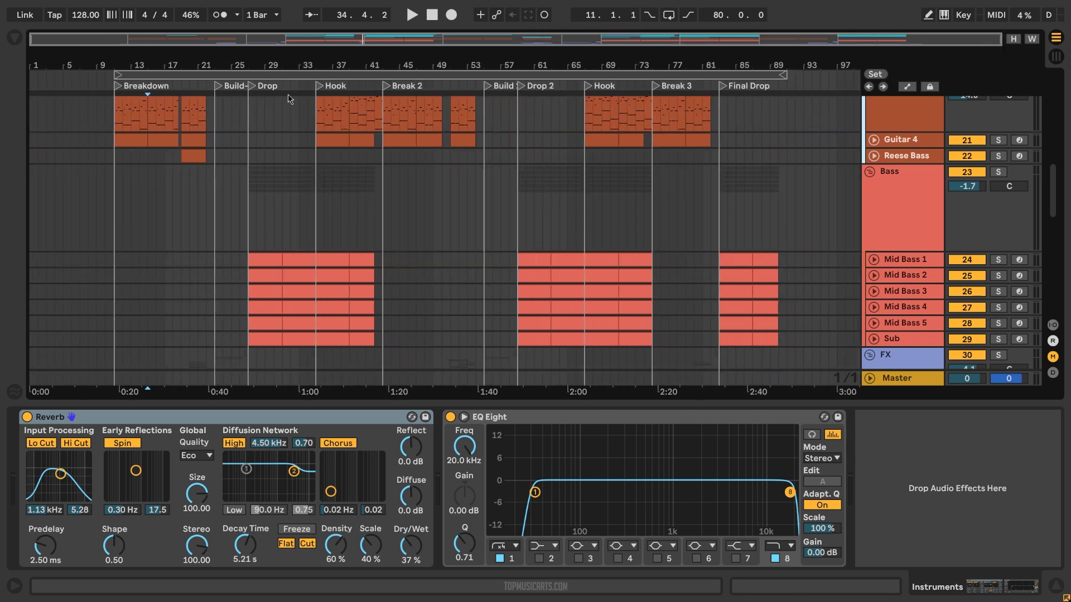
pyautogui.scroll(10, 320, 237)
pyautogui.scroll(-12, 320, 237)
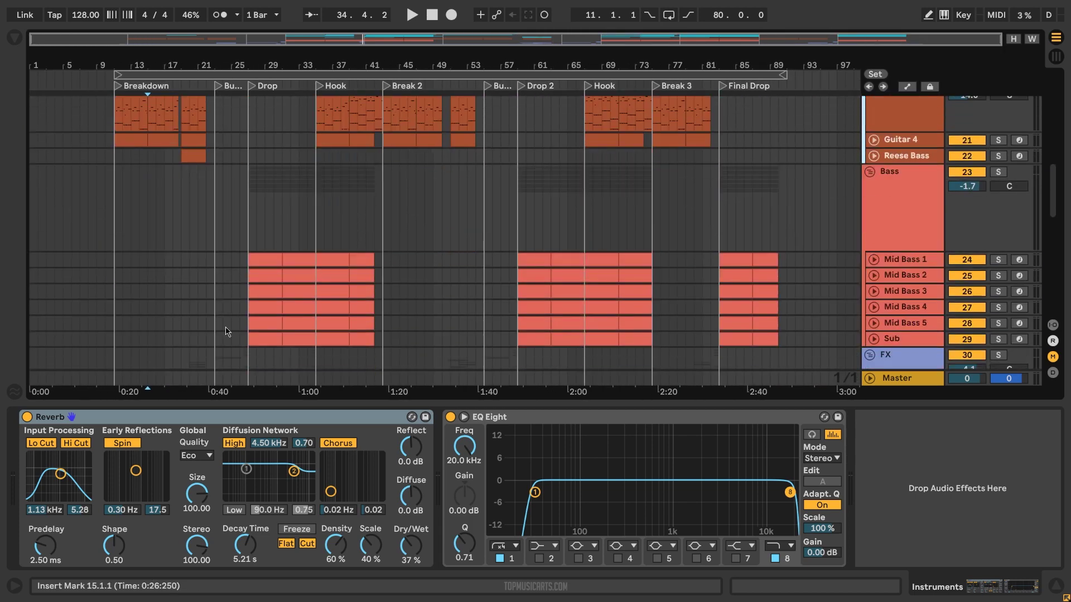
pyautogui.scroll(8, 249, 236)
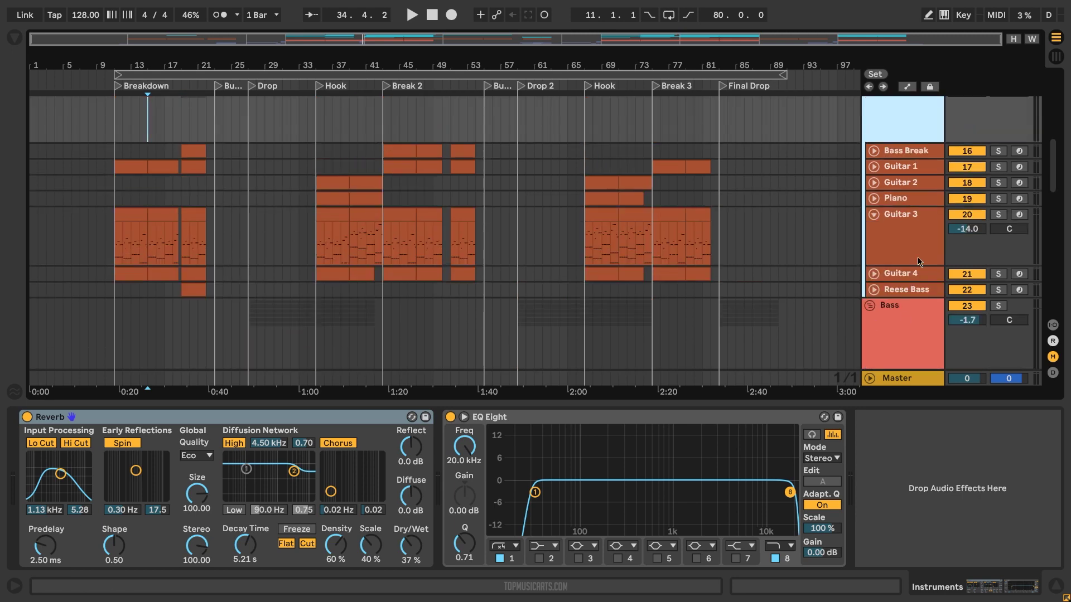
pyautogui.click(901, 214)
pyautogui.click(901, 199)
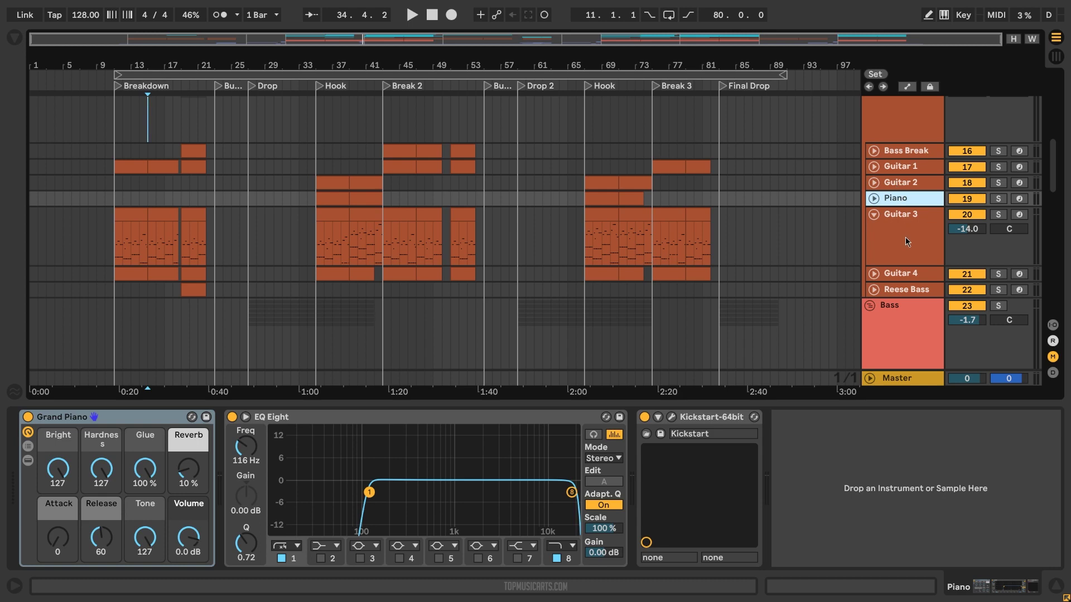
# Collapse the Drums group so its tracks are condensed into a single overview lane
pyautogui.scroll(3, 346, 105)
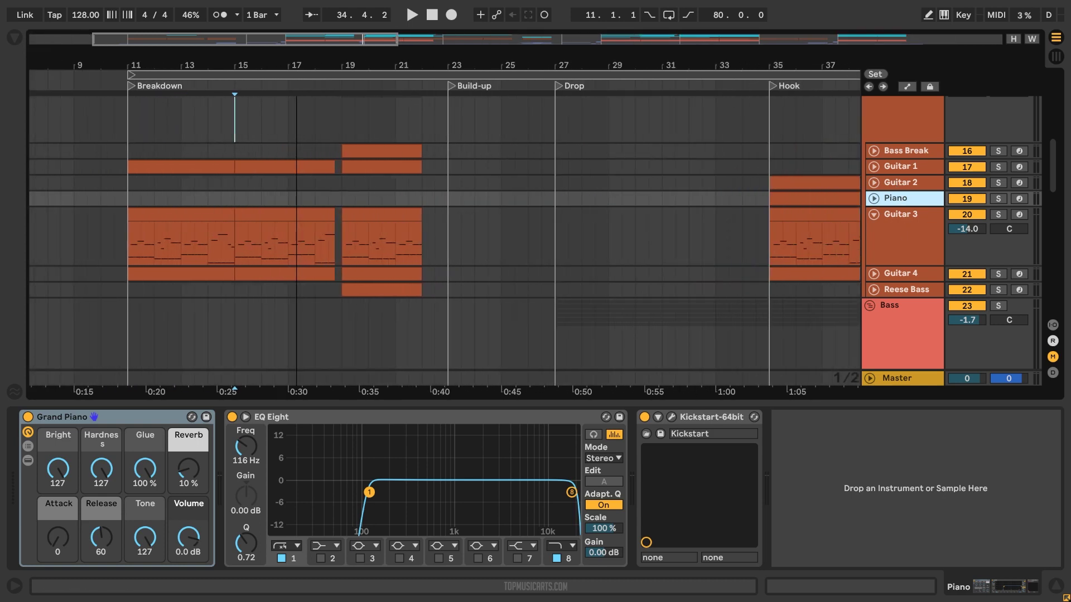
pyautogui.scroll(-2, 346, 105)
pyautogui.scroll(8, 347, 105)
pyautogui.scroll(-2, 195, 165)
pyautogui.scroll(10, 195, 164)
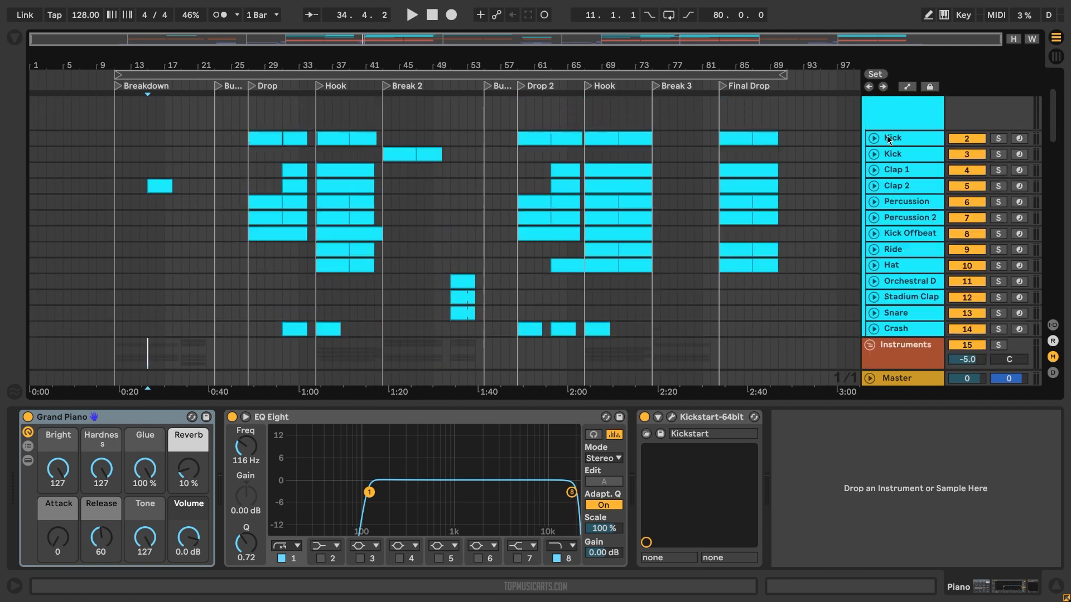
pyautogui.click(870, 103)
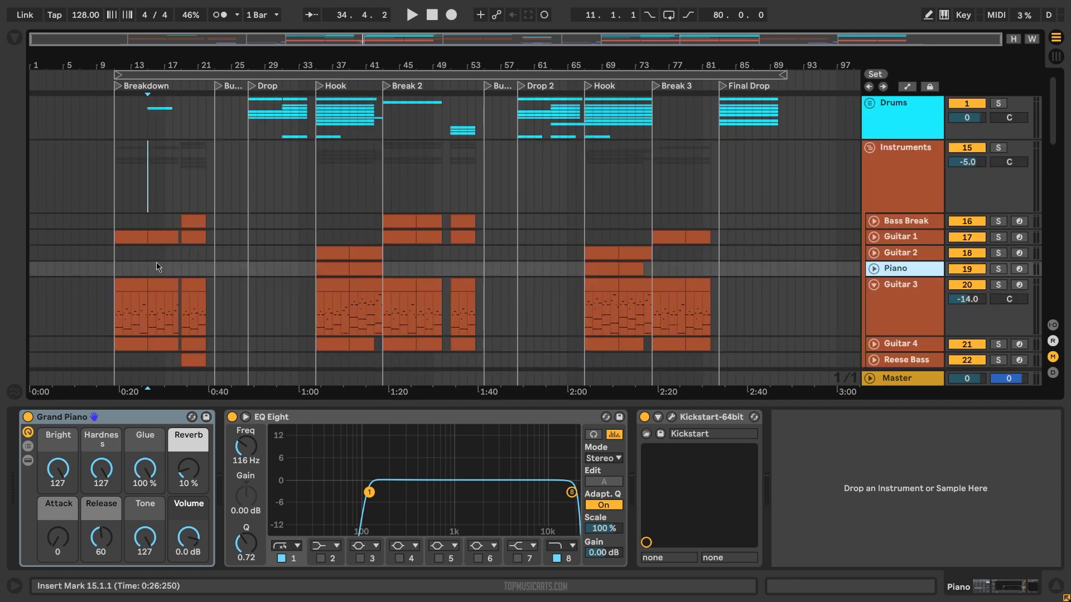
# Unfold the Guitar 1 track to show the notes inside its Breakdown clips
pyautogui.click(398, 218)
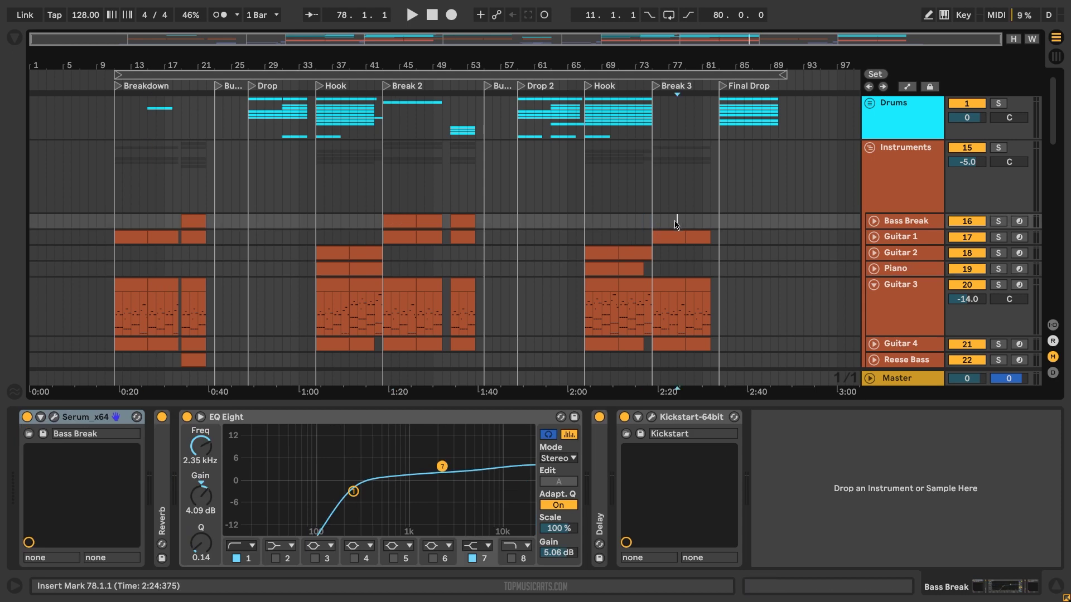
pyautogui.click(690, 241)
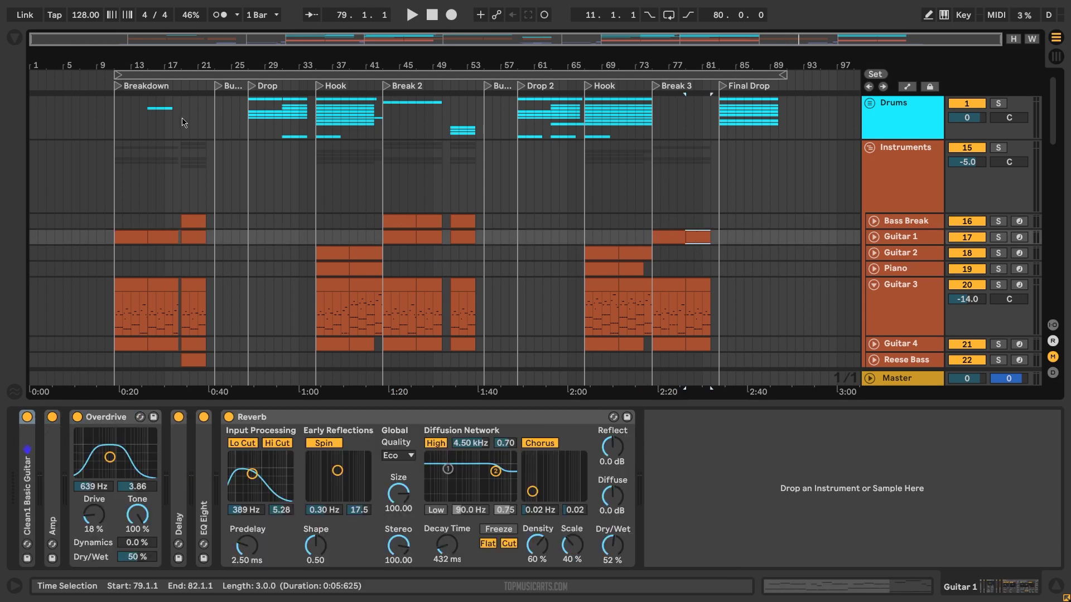
pyautogui.scroll(-1, 166, 171)
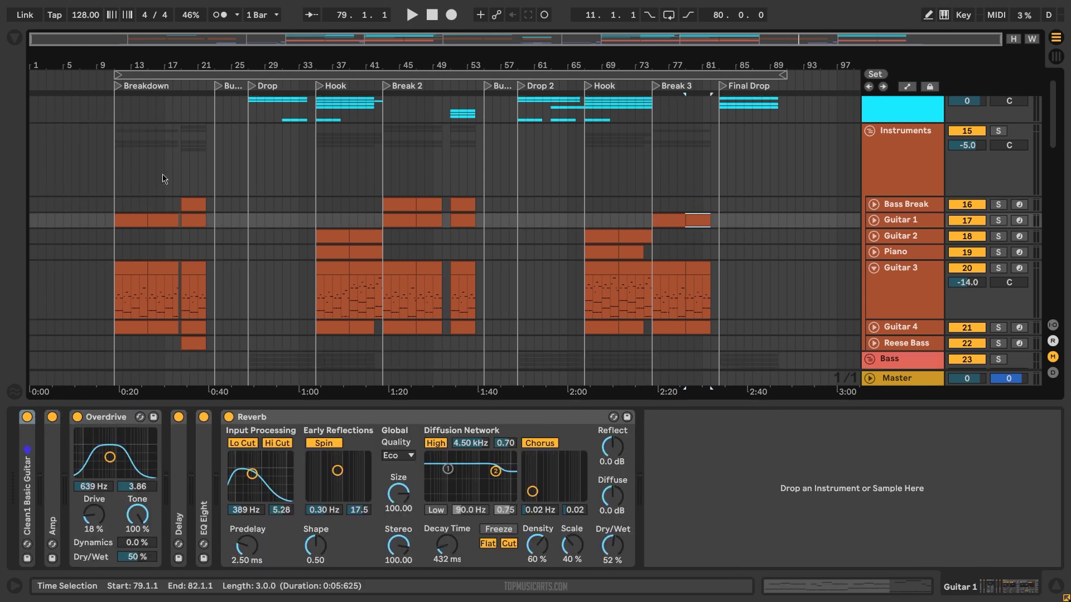
pyautogui.click(874, 220)
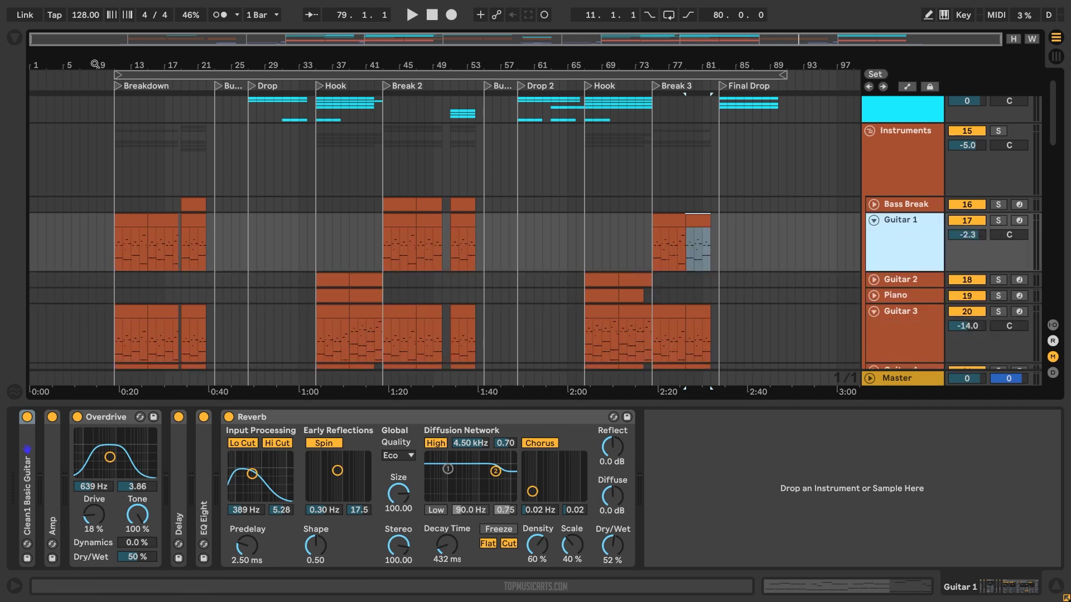
pyautogui.moveTo(139, 64); pyautogui.dragTo(168, 64)
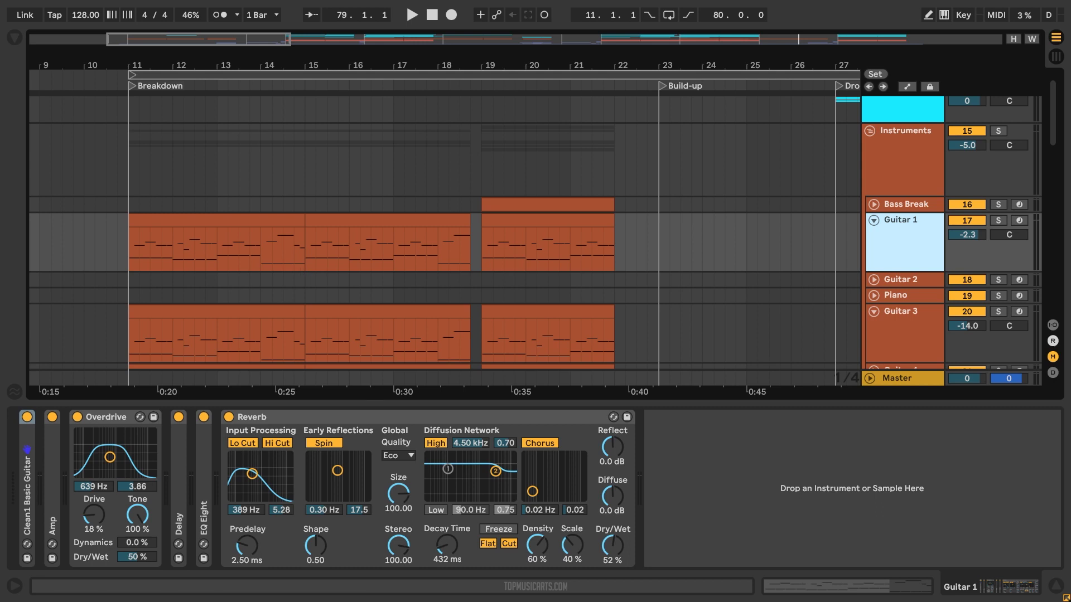
# Open the first Guitar 1 clip of the Breakdown for note editing and enlarge the note editor
pyautogui.click(195, 225)
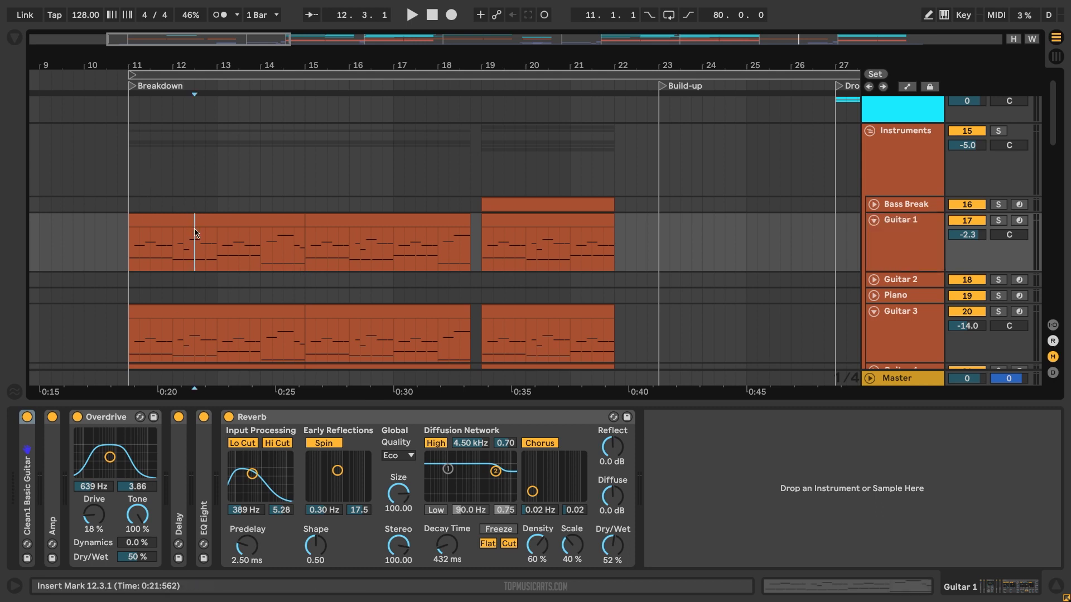
pyautogui.click(796, 591)
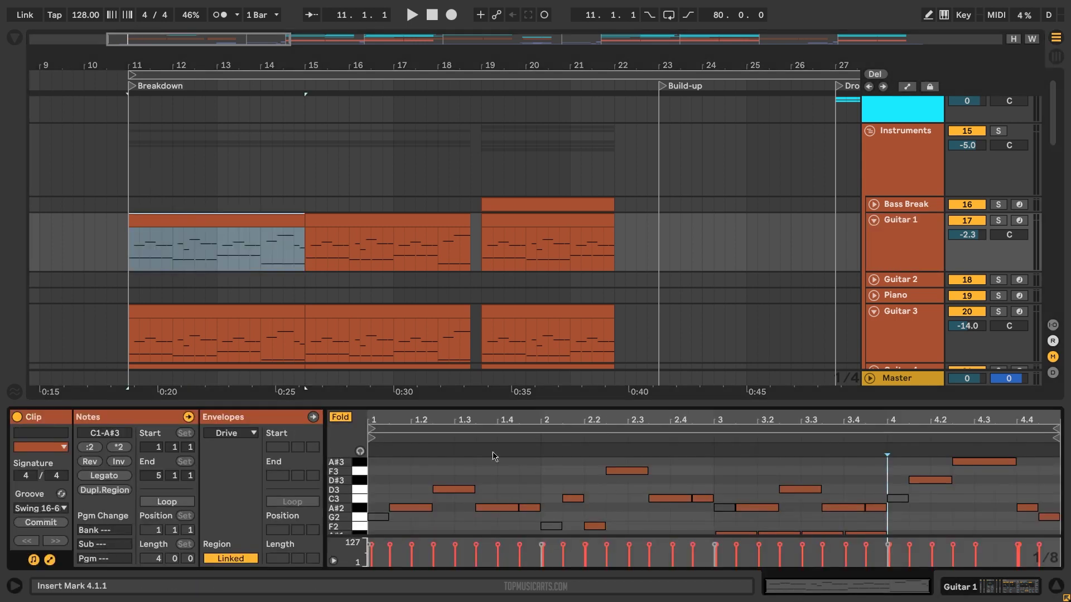
pyautogui.moveTo(431, 406); pyautogui.dragTo(431, 240)
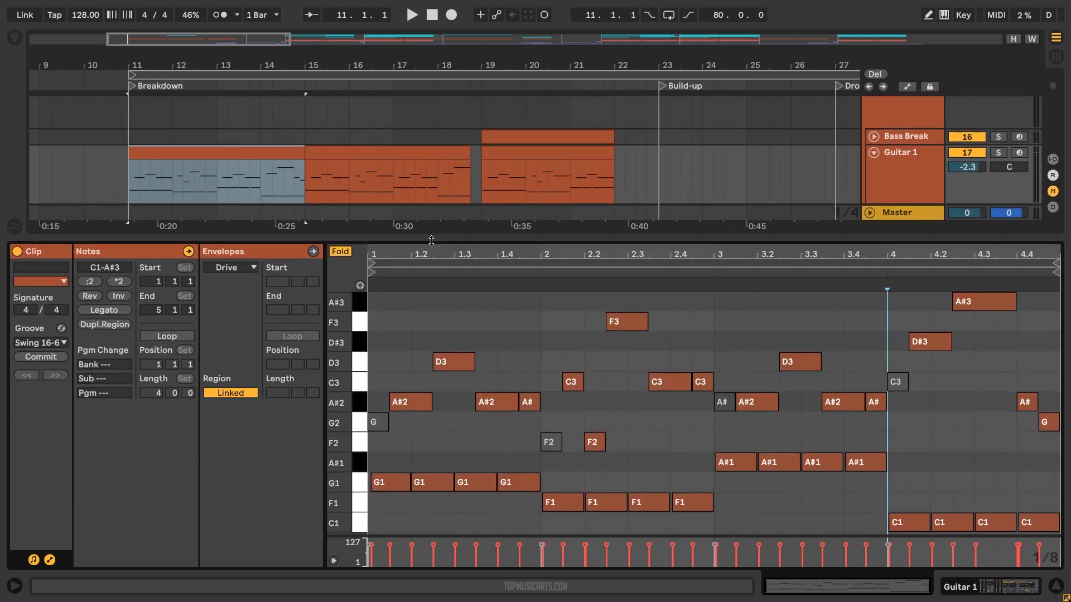
# Select the first bass note of each chord in turn: G1, F1, A#1 and C1
pyautogui.click(389, 482)
pyautogui.click(554, 508)
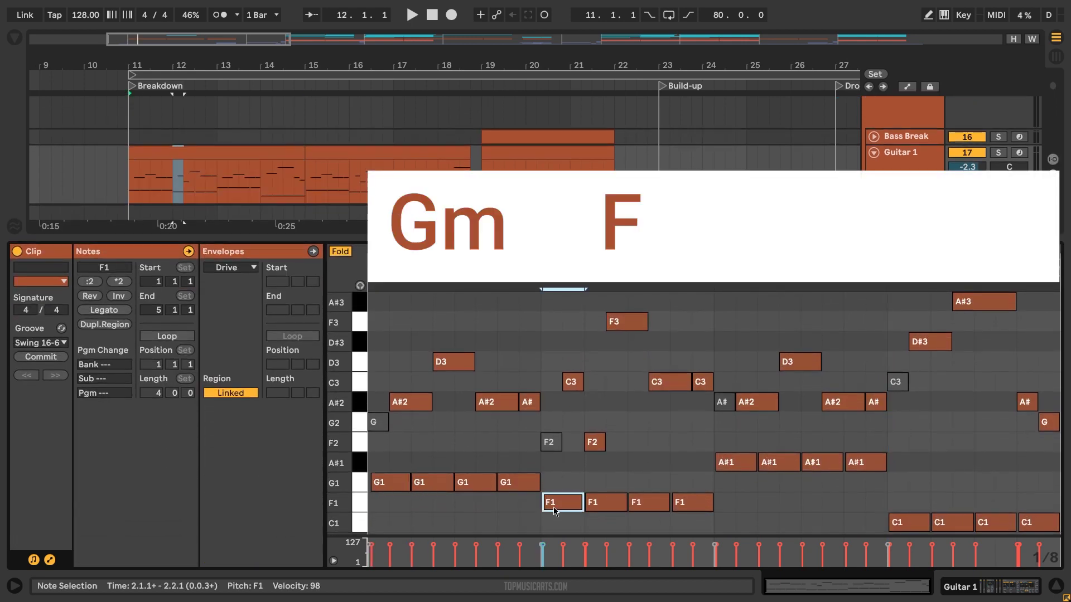
pyautogui.click(734, 467)
pyautogui.click(904, 524)
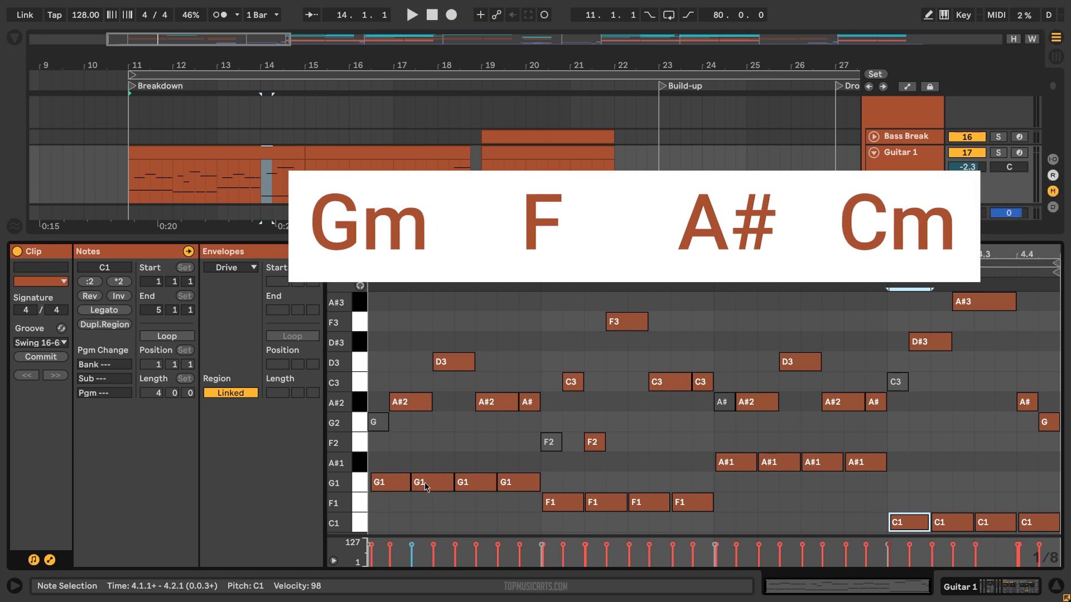
# Solo the Guitar 1 track and select all notes in its opened clip
pyautogui.scroll(-2, 963, 150)
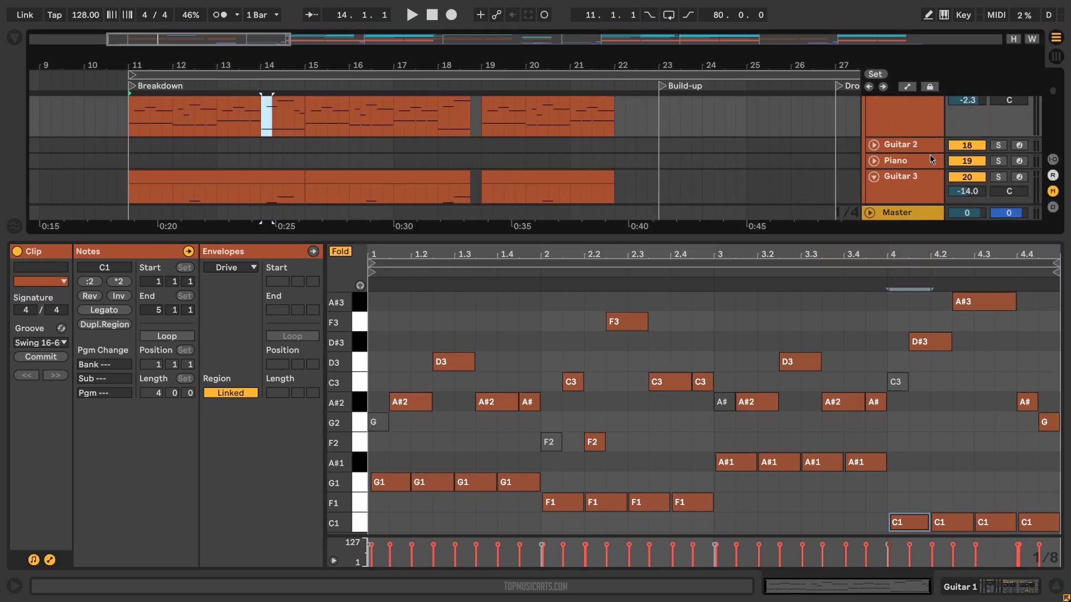
pyautogui.click(998, 136)
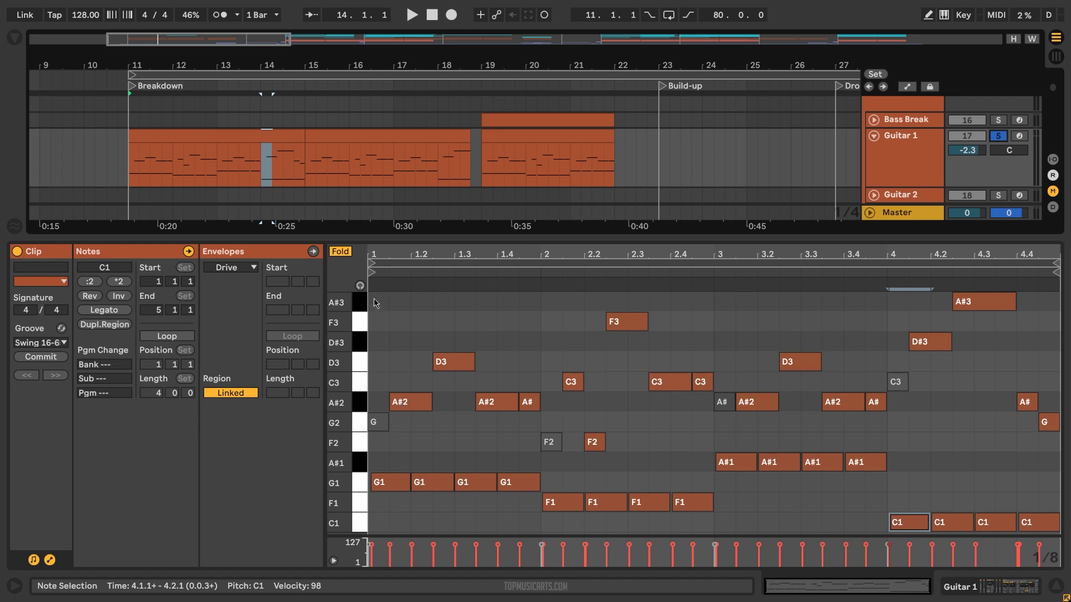
pyautogui.moveTo(375, 302); pyautogui.dragTo(1059, 535)
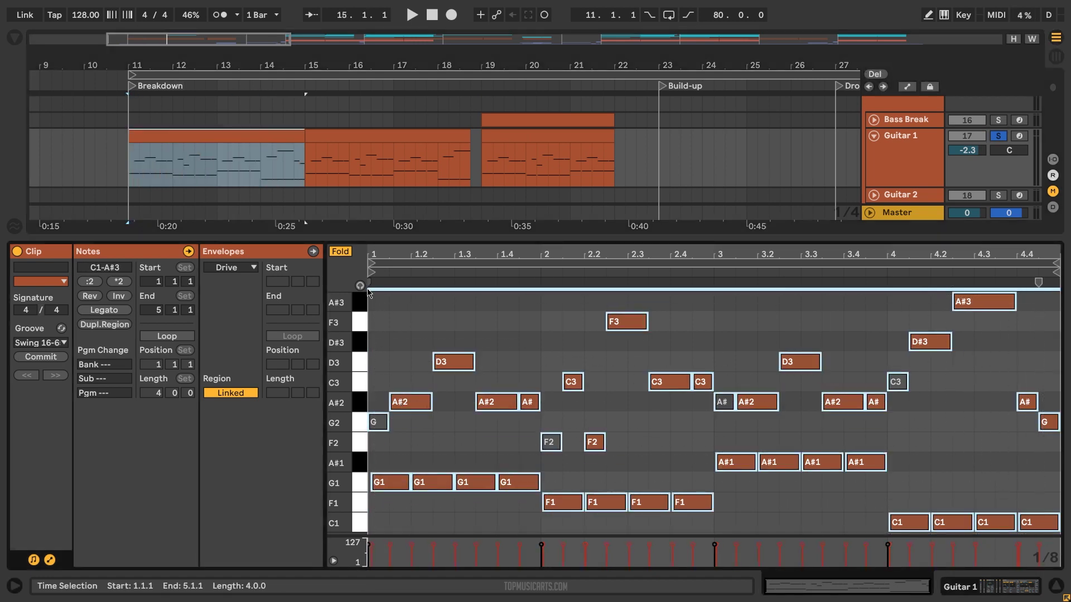
pyautogui.click(378, 323)
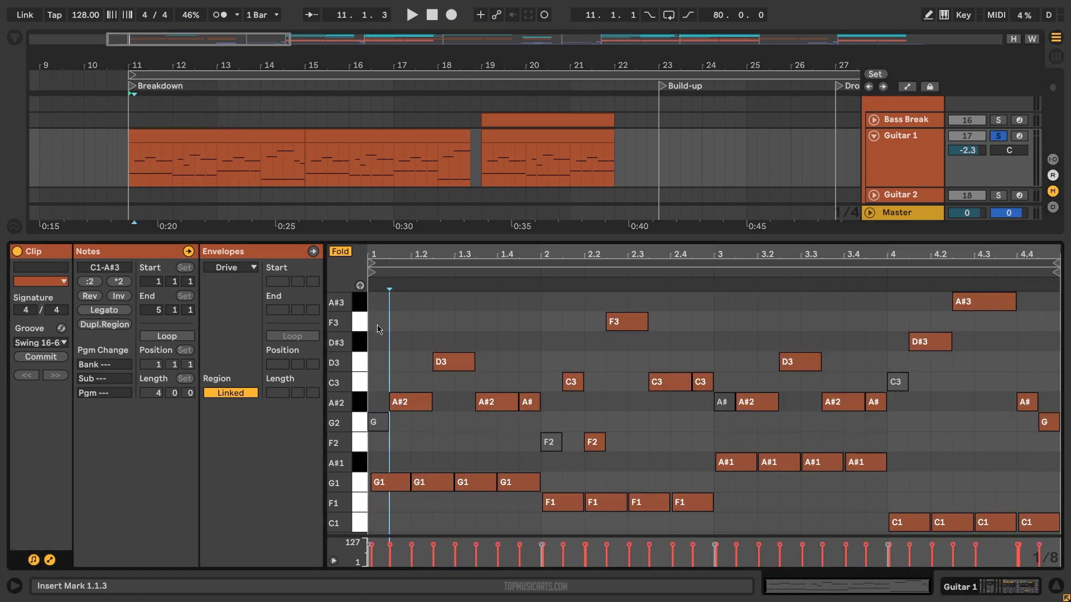
pyautogui.hotkey('ctrl', 'a')
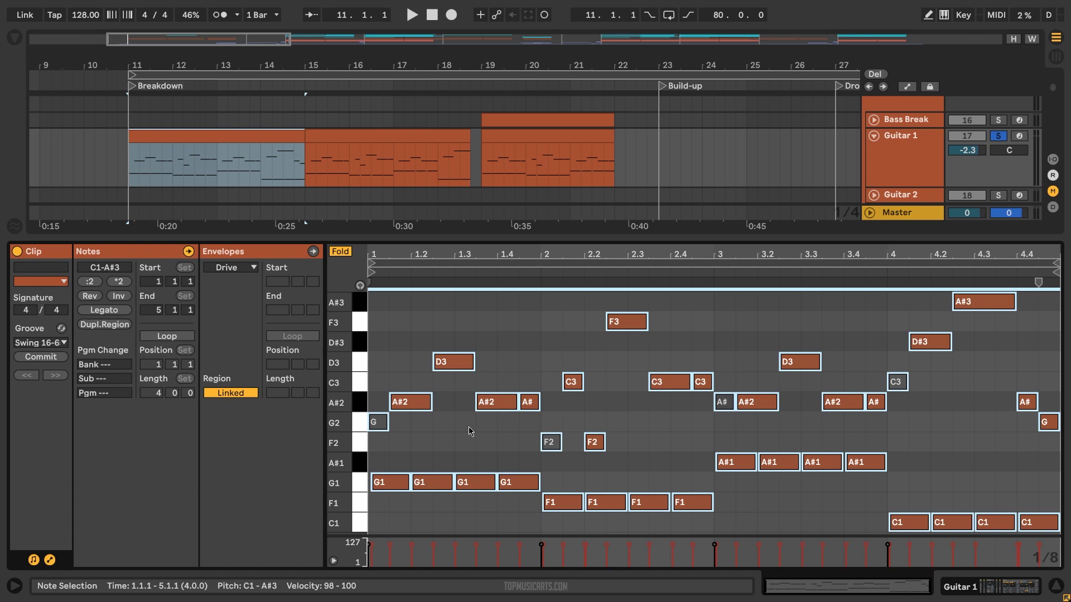
# Turn off note folding, transpose the selected notes up one semitone and audition the clip
pyautogui.press('f')
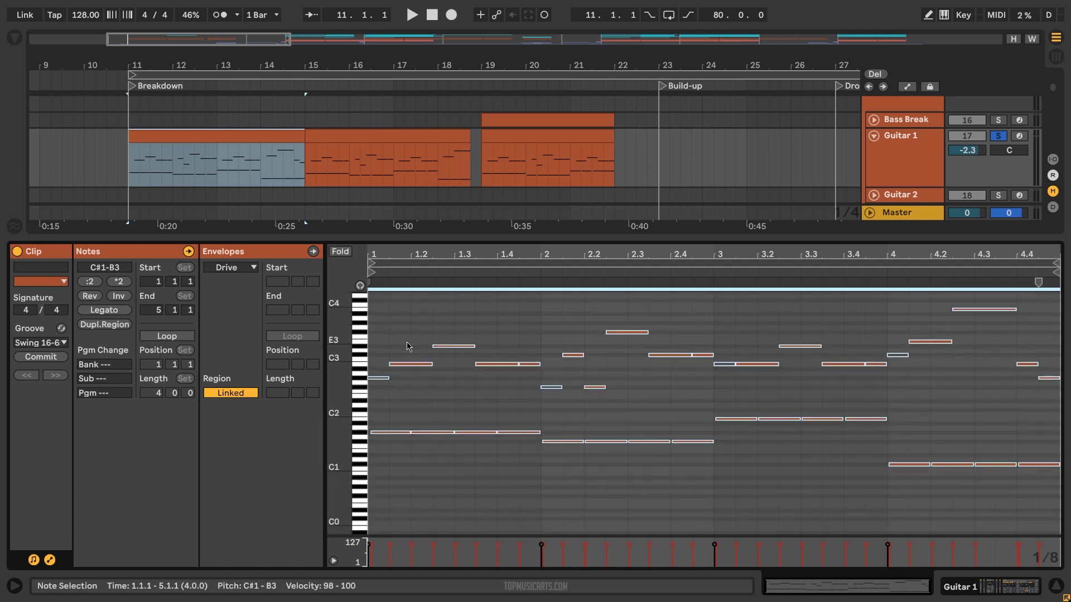
pyautogui.press('space')
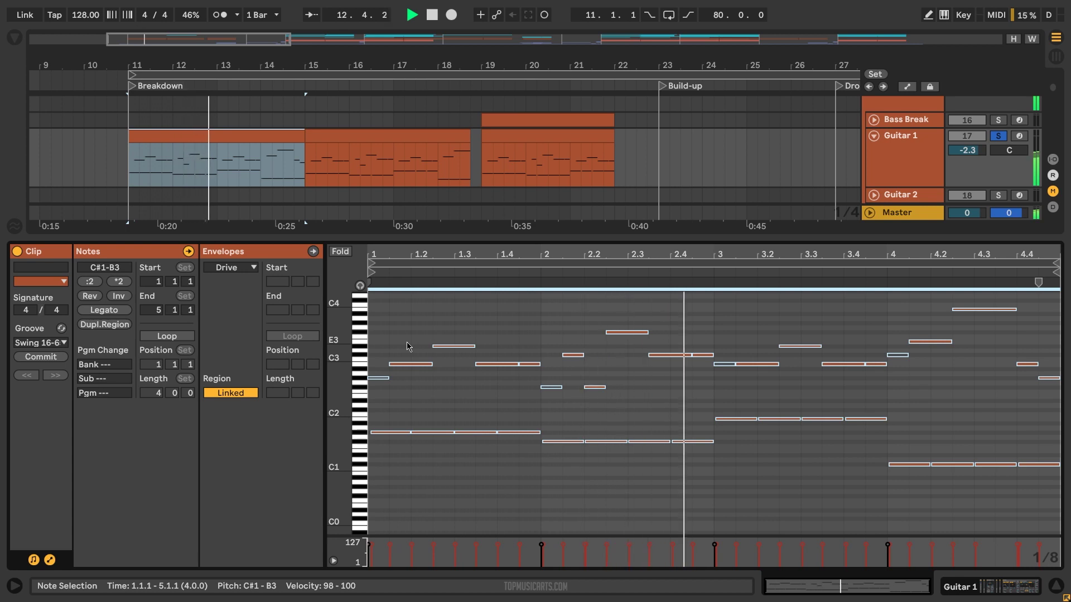
pyautogui.press('space')
# Audition the selected notes transposed down two semitones, and raise them back up two semitones
pyautogui.press('Down')
pyautogui.press('Down')
pyautogui.press('space')
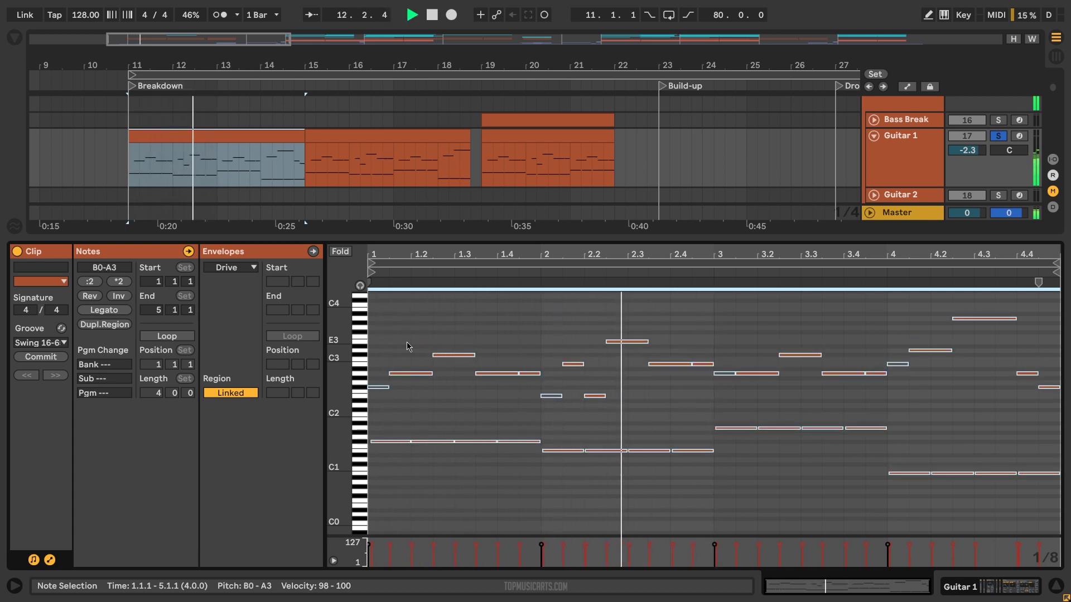
pyautogui.press('space')
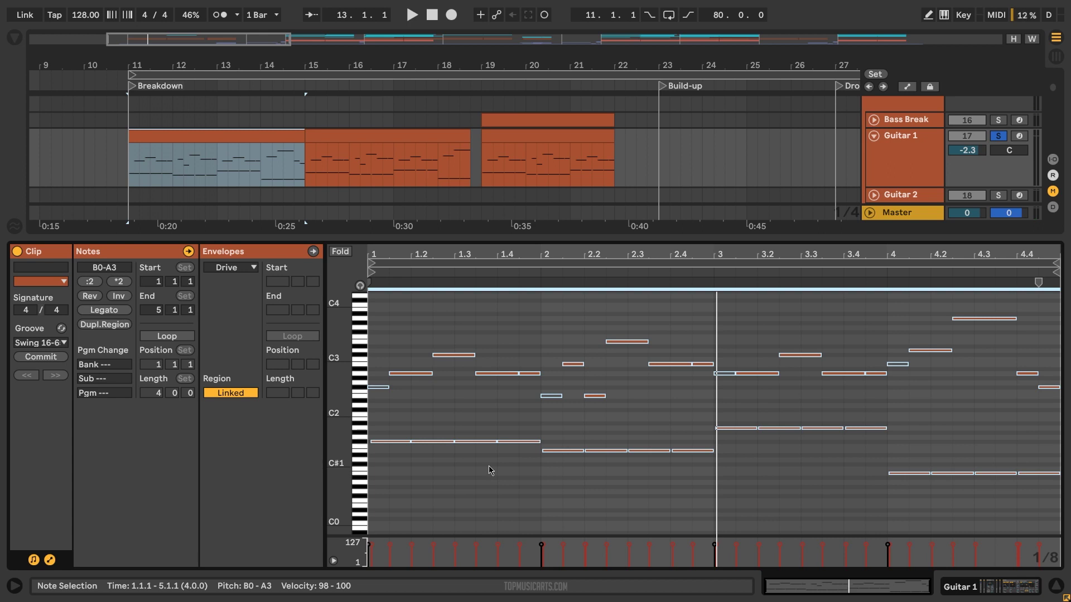
pyautogui.press('Up')
pyautogui.press('Up')
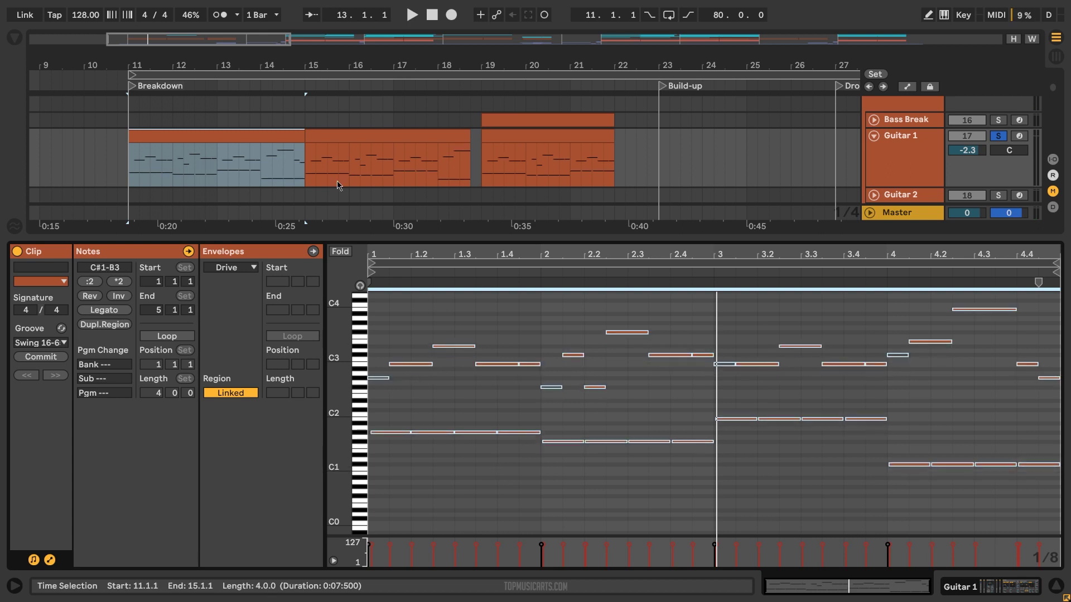
# Switch from the clip's notes to Guitar 1's device chain and look over the Breakdown's instrument tracks
pyautogui.click(995, 593)
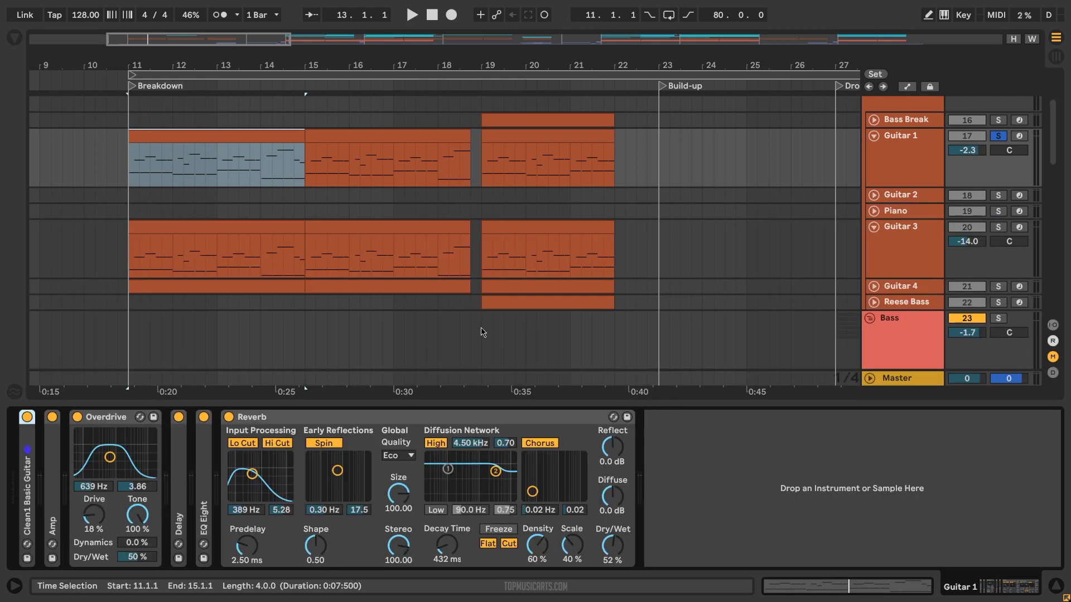
pyautogui.scroll(-3, 483, 332)
pyautogui.scroll(3, 481, 330)
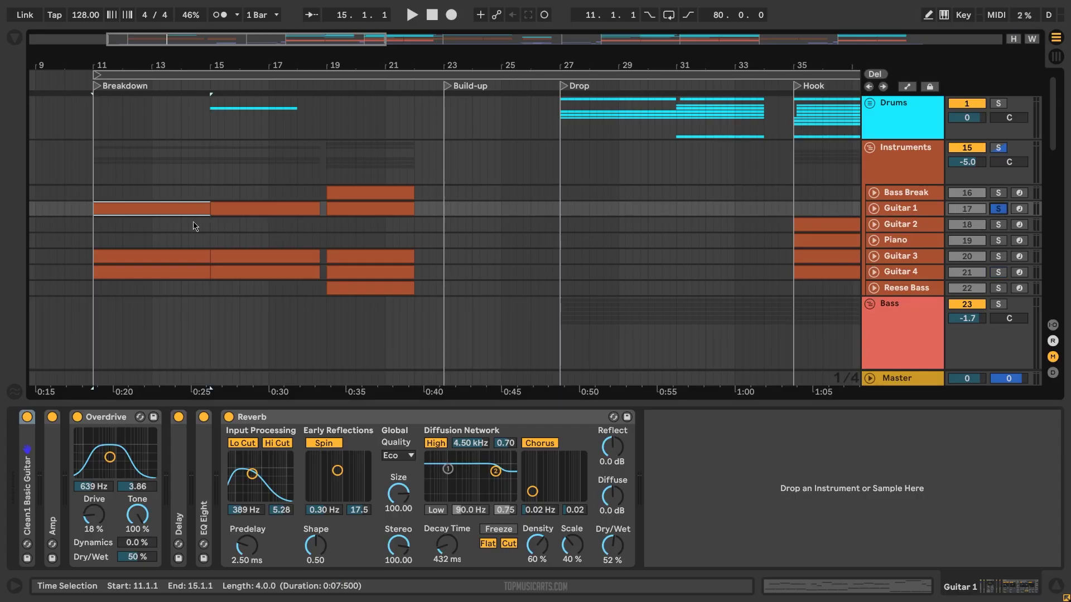
# Play the Breakdown with Guitar 1, Guitar 3 and Guitar 4 soloed in turn, view Guitar 3's Kickstart plug-in, and clear the solo
pyautogui.press('space')
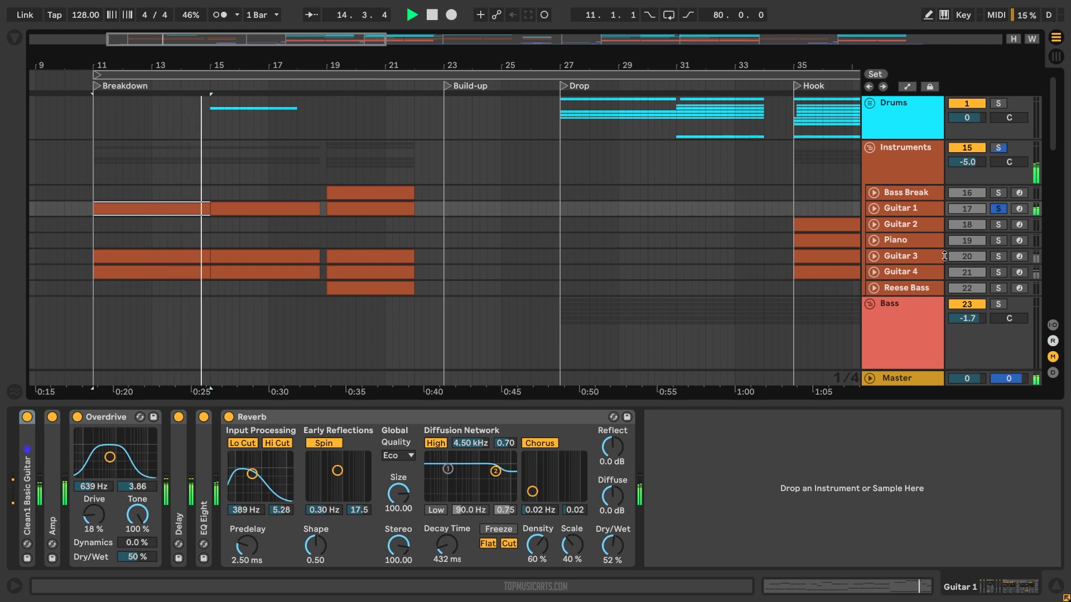
pyautogui.click(1000, 258)
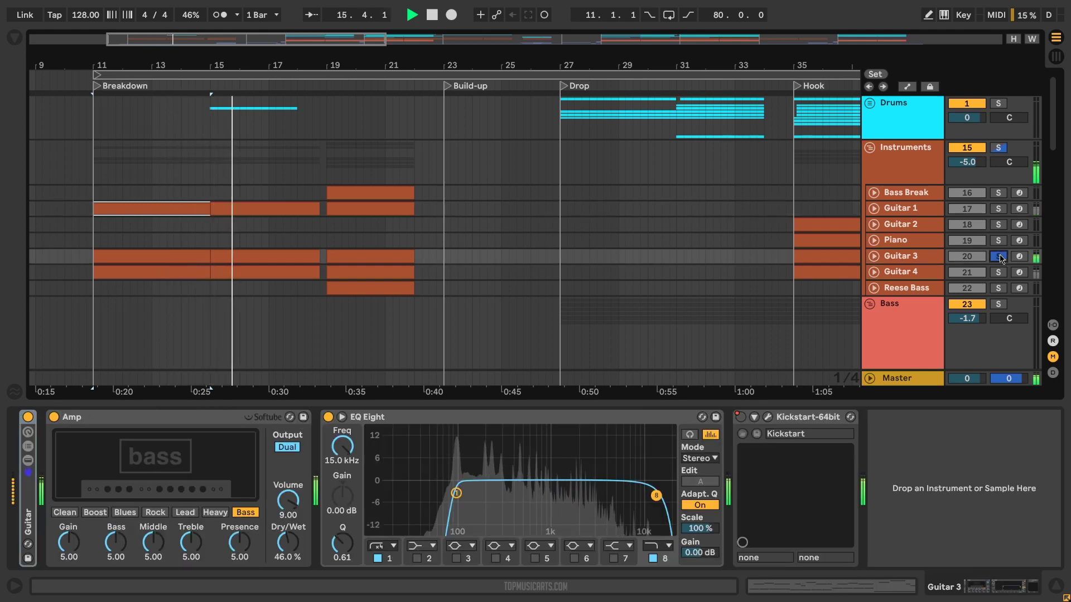
pyautogui.click(766, 416)
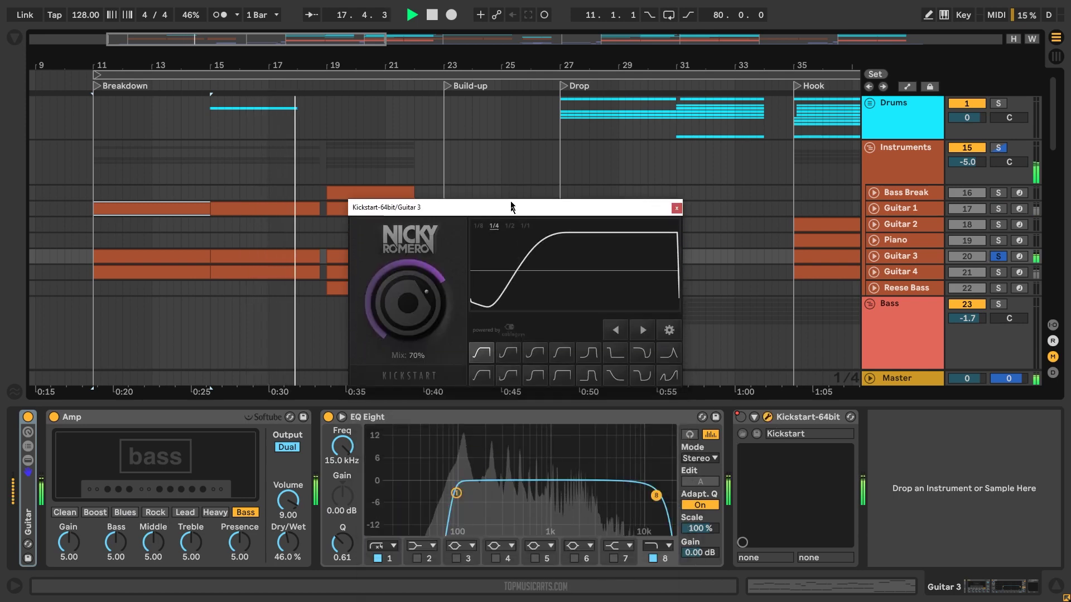
pyautogui.moveTo(666, 199); pyautogui.dragTo(693, 115)
pyautogui.click(703, 125)
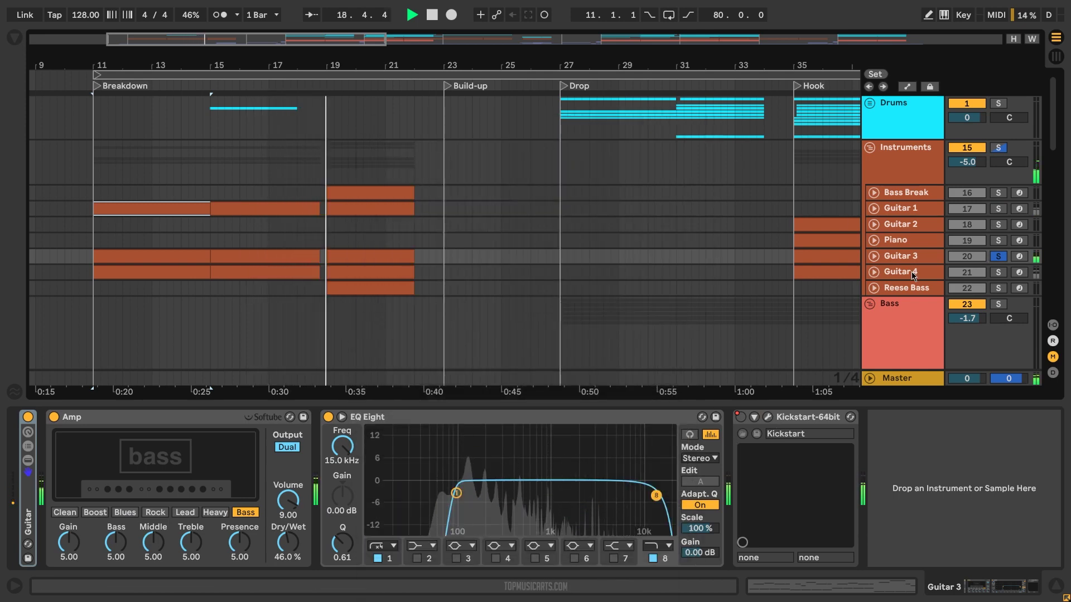
pyautogui.click(998, 273)
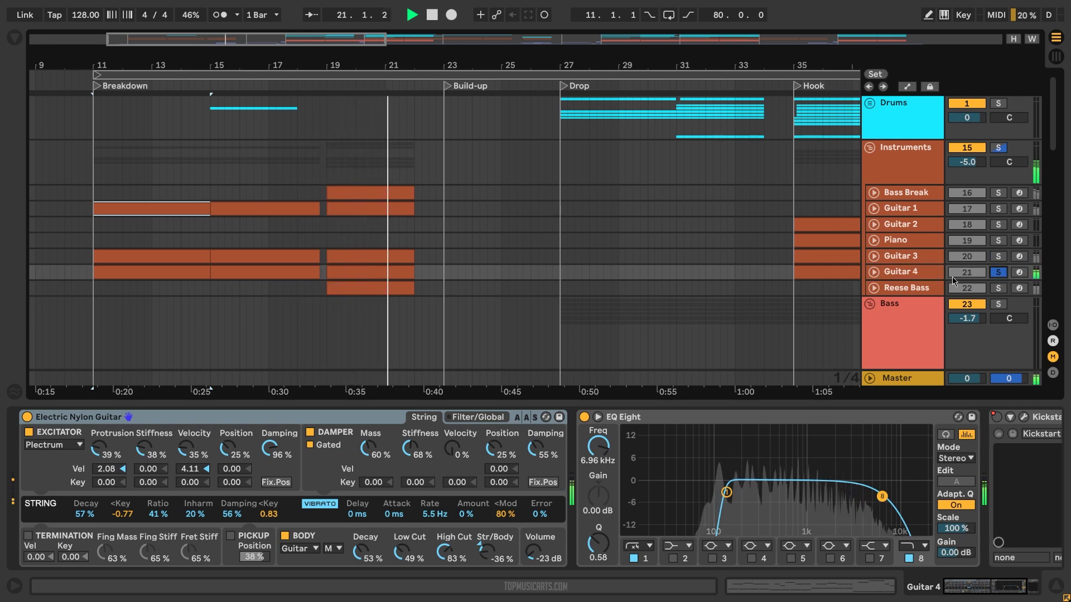
pyautogui.click(998, 272)
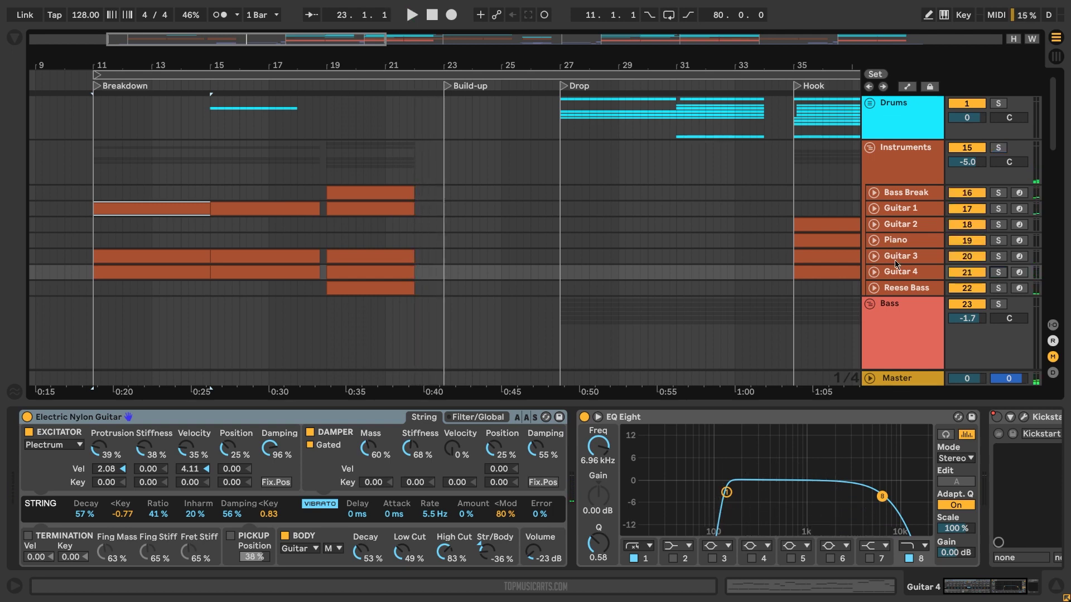
pyautogui.click(874, 256)
pyautogui.click(892, 320)
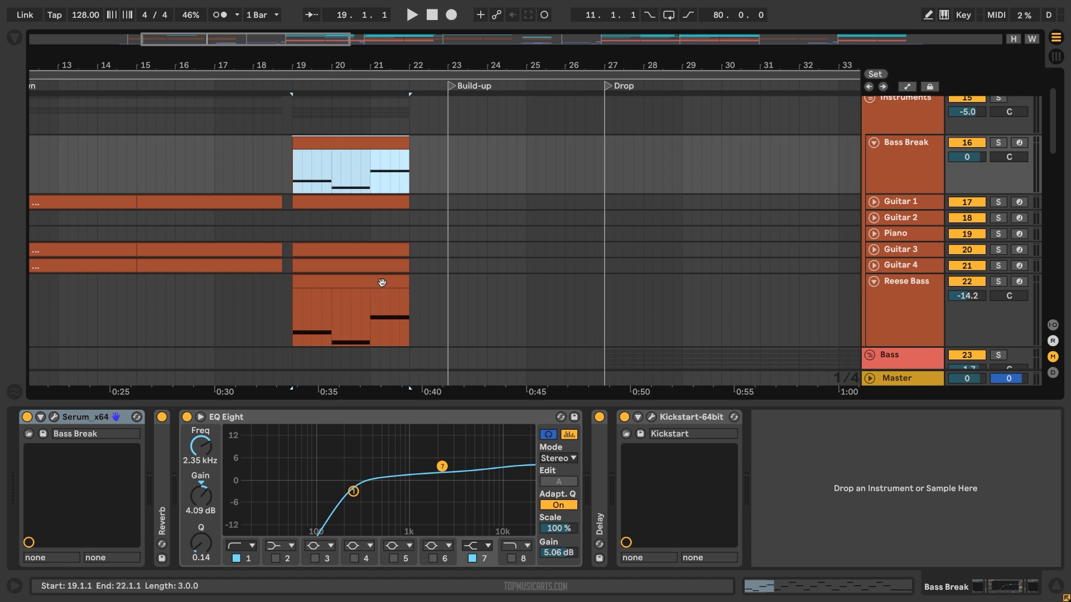
pyautogui.click(906, 171)
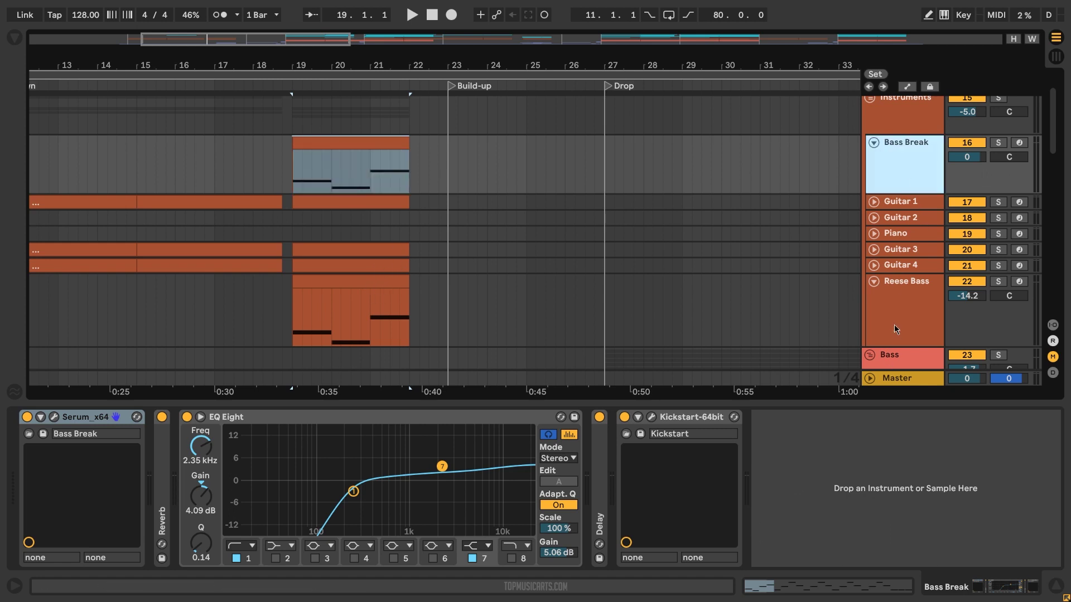
pyautogui.doubleClick(607, 482)
pyautogui.doubleClick(166, 467)
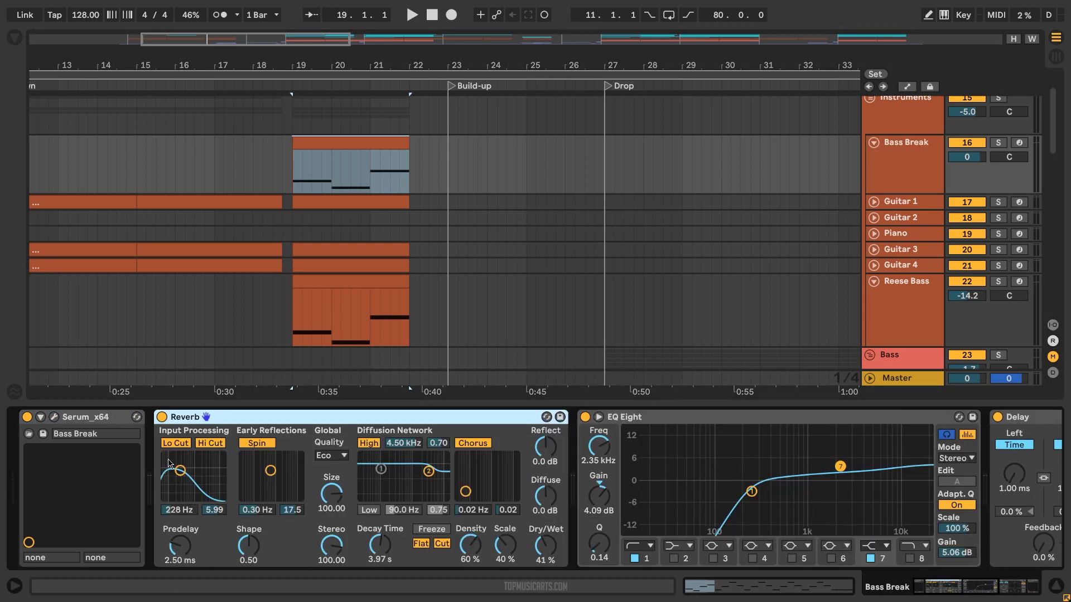
pyautogui.click(896, 284)
pyautogui.click(924, 160)
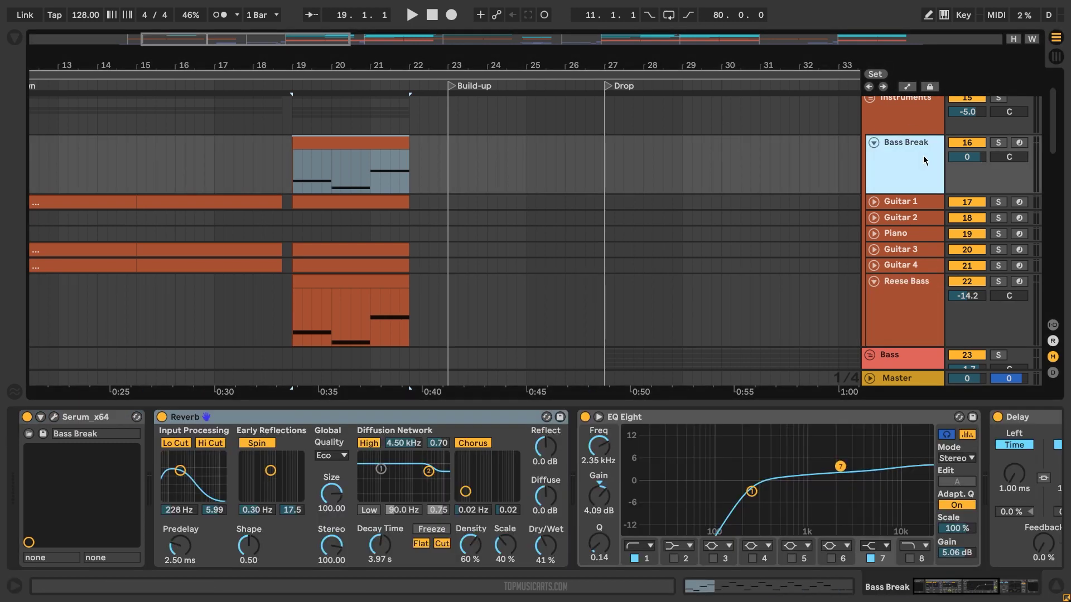
# Solo the Bass Break track and play its clip from bar 19
pyautogui.click(333, 144)
pyautogui.click(1001, 144)
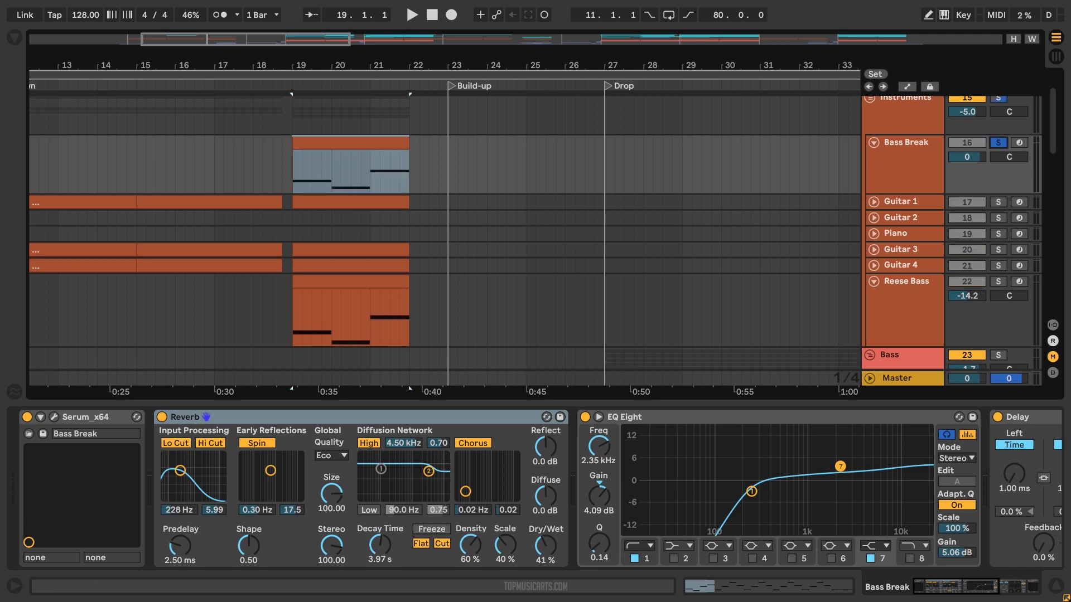
pyautogui.click(357, 142)
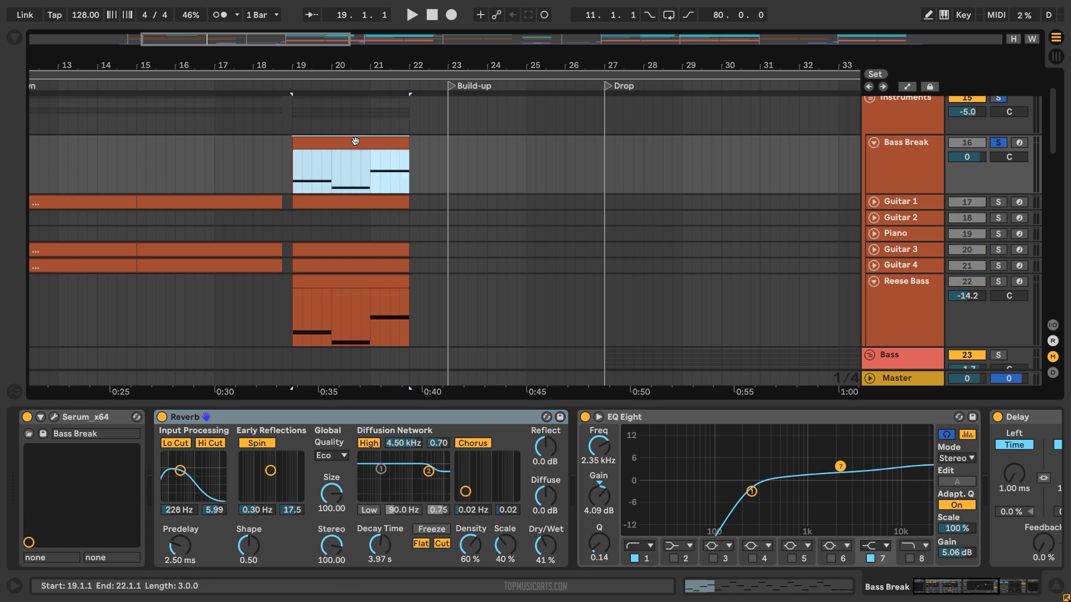
pyautogui.press('space')
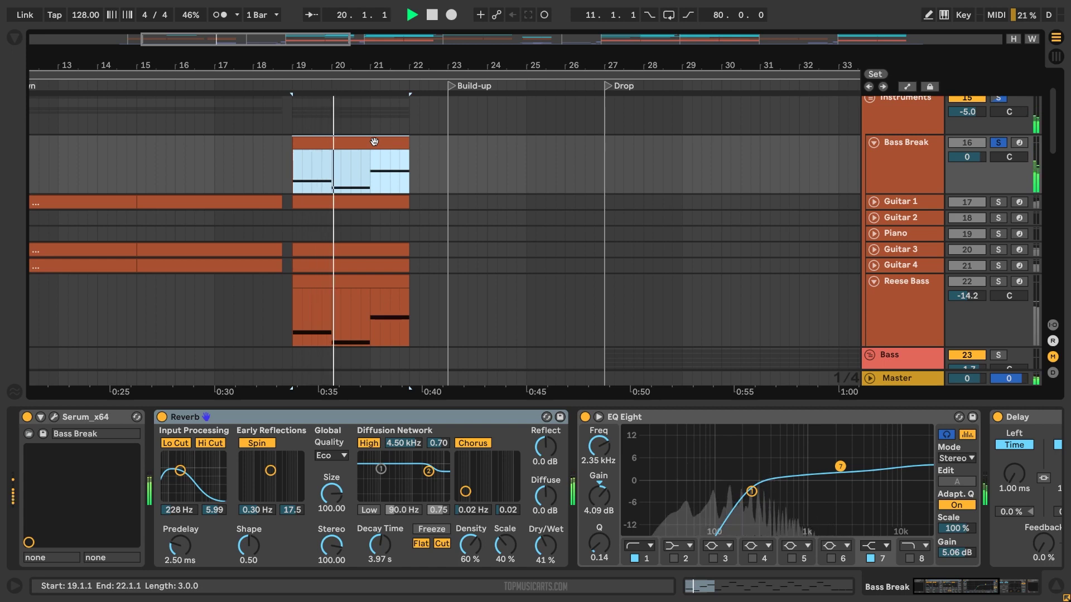
# Open Bass Break's Serum patch during playback, examine its effects, modulation matrix and oscillator pages, and close it
pyautogui.click(54, 417)
pyautogui.moveTo(478, 600); pyautogui.dragTo(518, 49)
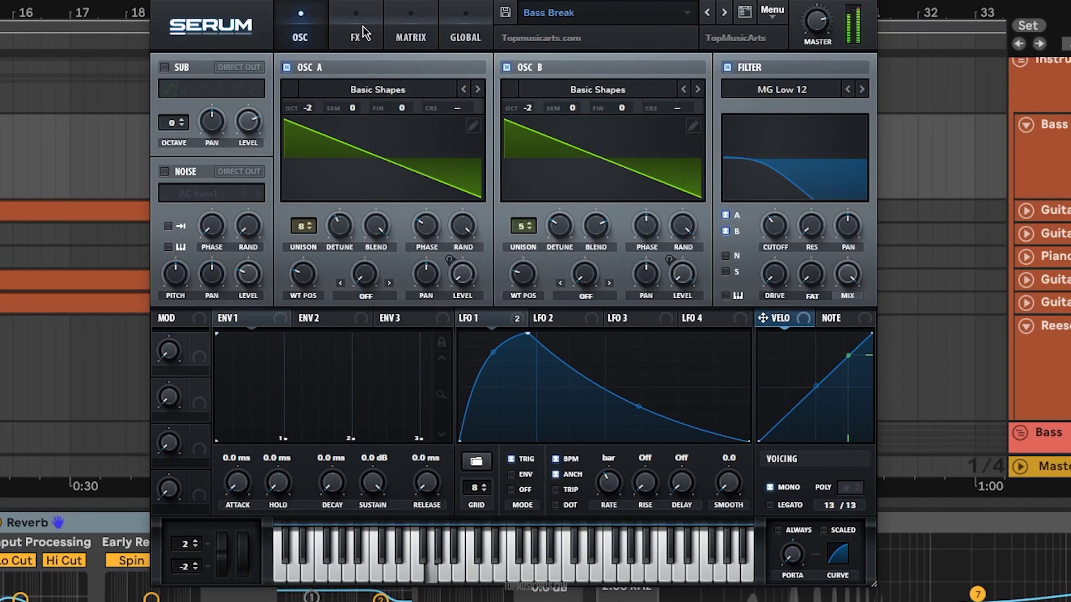
pyautogui.click(360, 28)
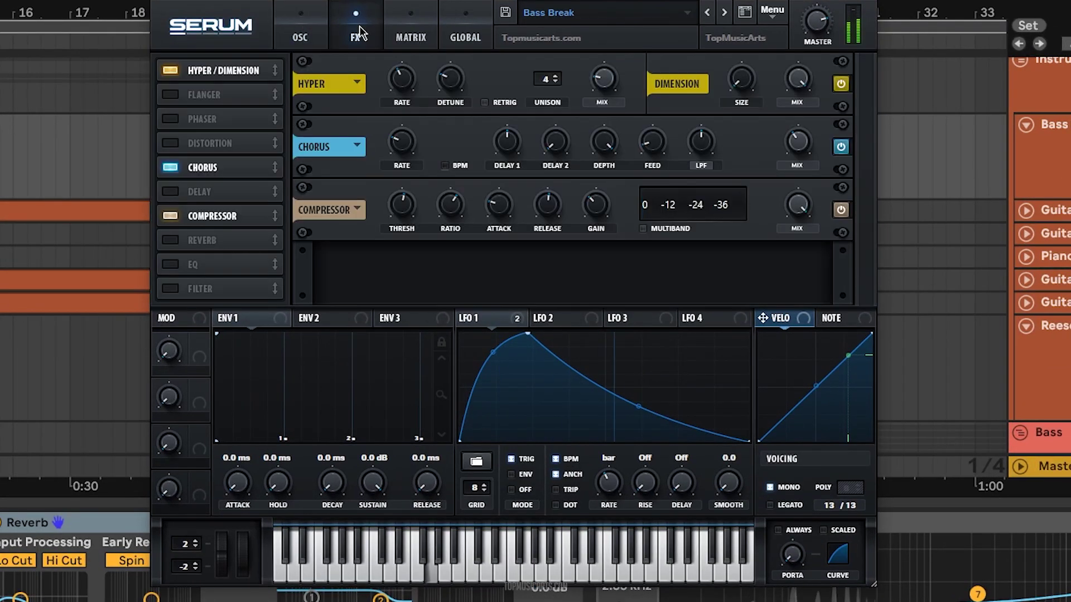
pyautogui.click(404, 23)
pyautogui.click(306, 26)
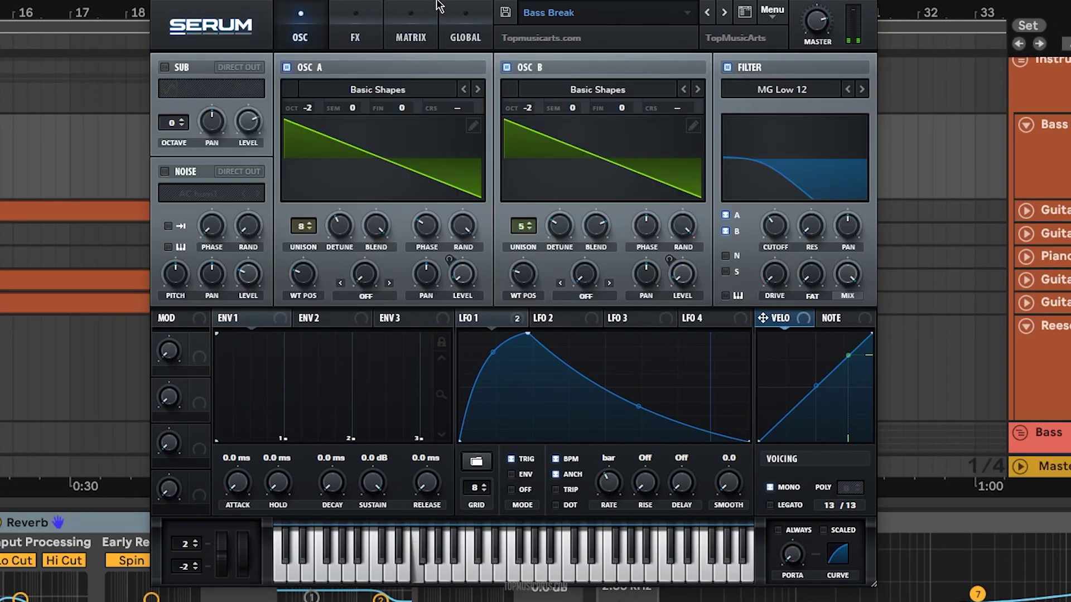
pyautogui.moveTo(440, 6); pyautogui.dragTo(509, 0)
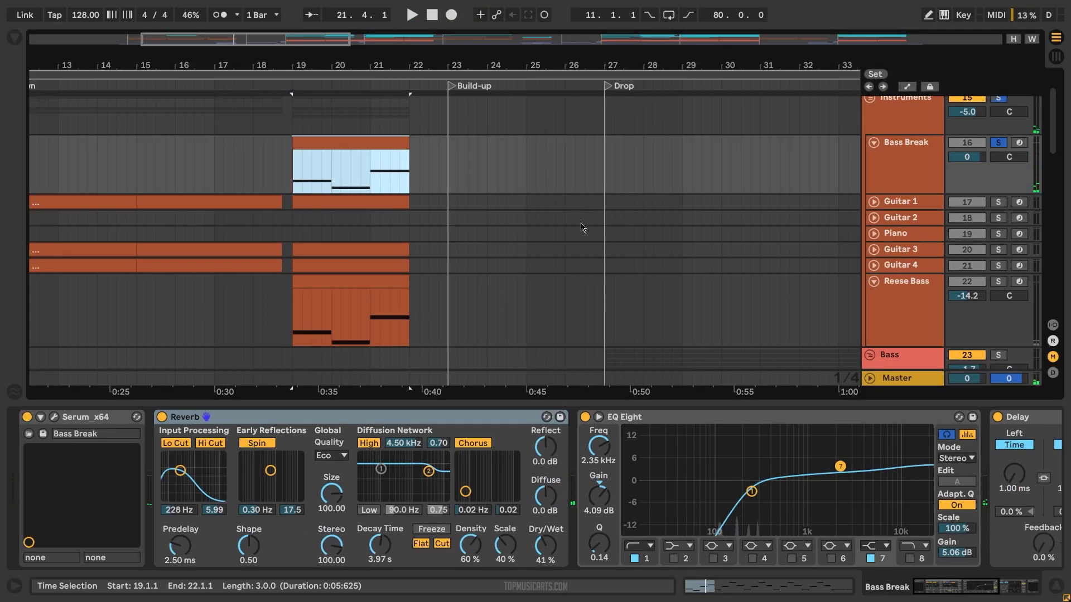
# Solo the Reese Bass track in place of Bass Break and play its clip from bar 19
pyautogui.click(337, 281)
pyautogui.click(911, 301)
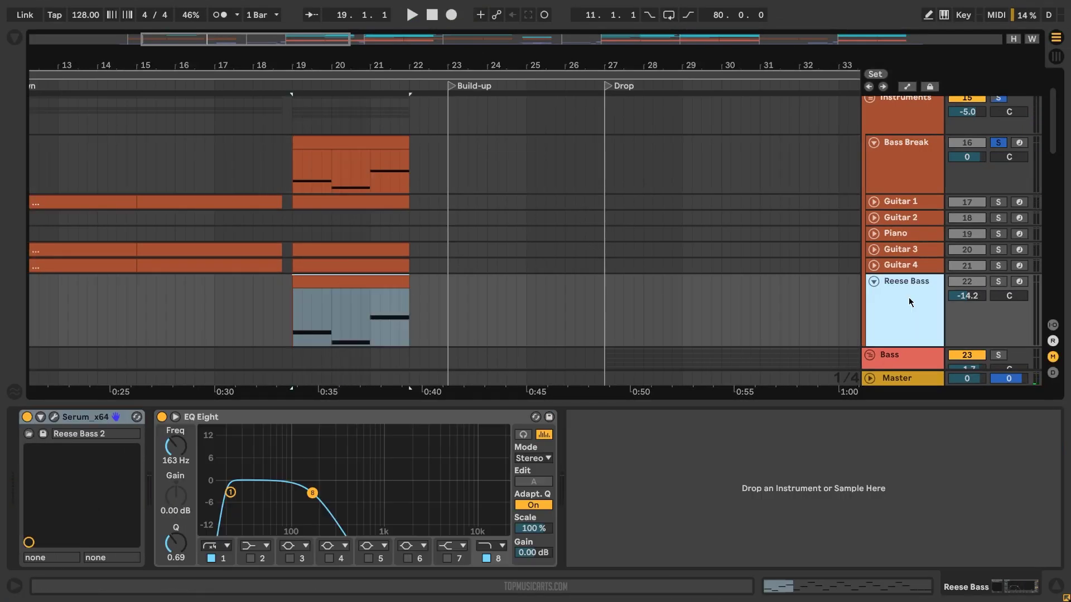
pyautogui.click(999, 282)
pyautogui.click(358, 295)
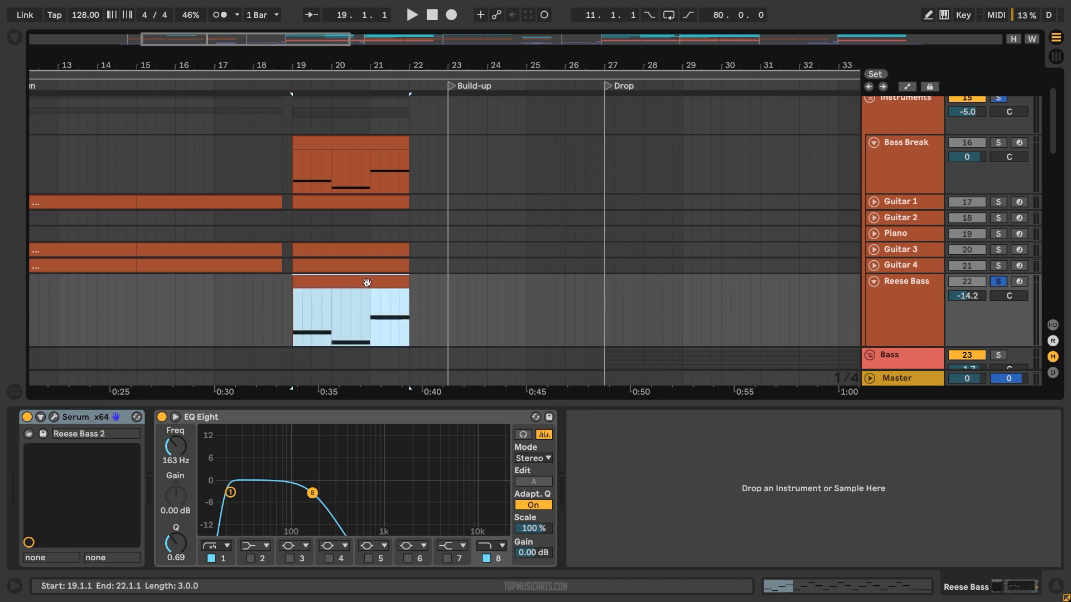
pyautogui.press('space')
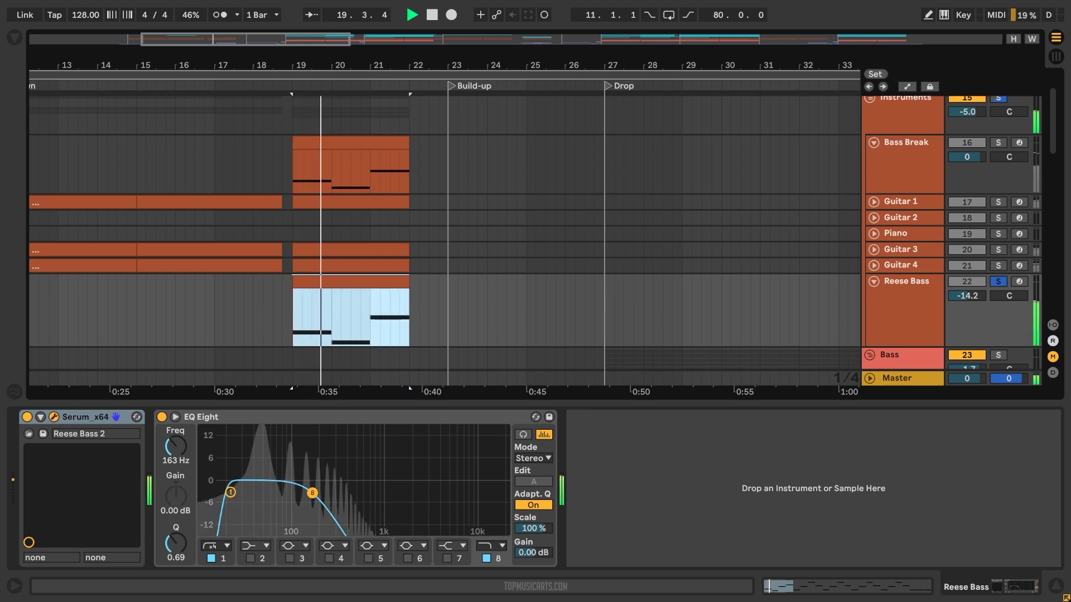
# Open the Reese Bass 2 patch in Serum, examine its effects, modulation matrix and oscillator pages, and close it
pyautogui.click(54, 417)
pyautogui.moveTo(535, 220); pyautogui.dragTo(535, 14)
pyautogui.click(391, 27)
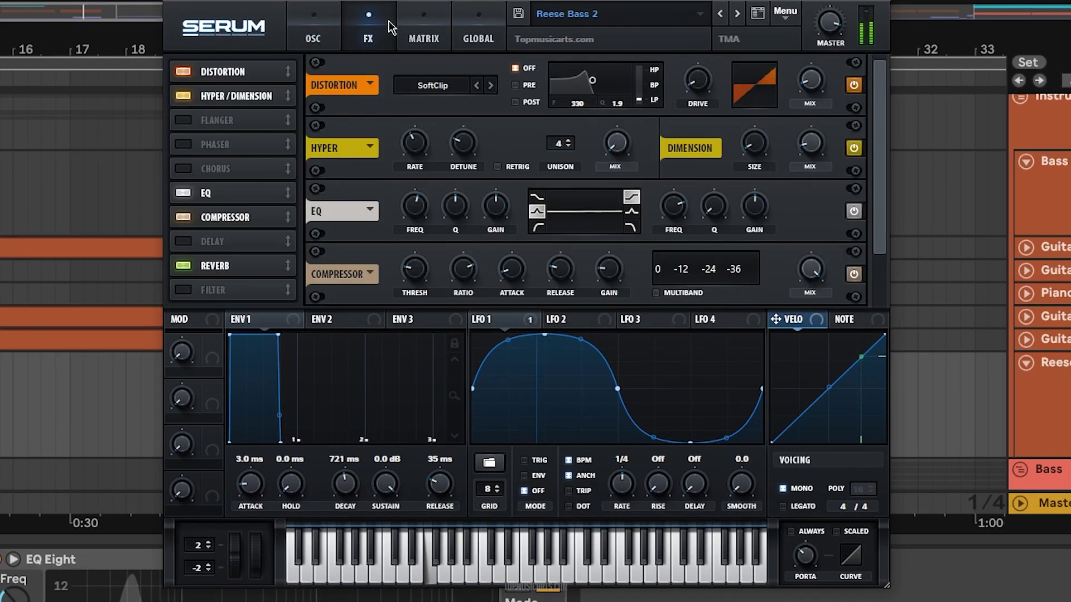
pyautogui.scroll(-1, 880, 197)
pyautogui.scroll(-2, 880, 197)
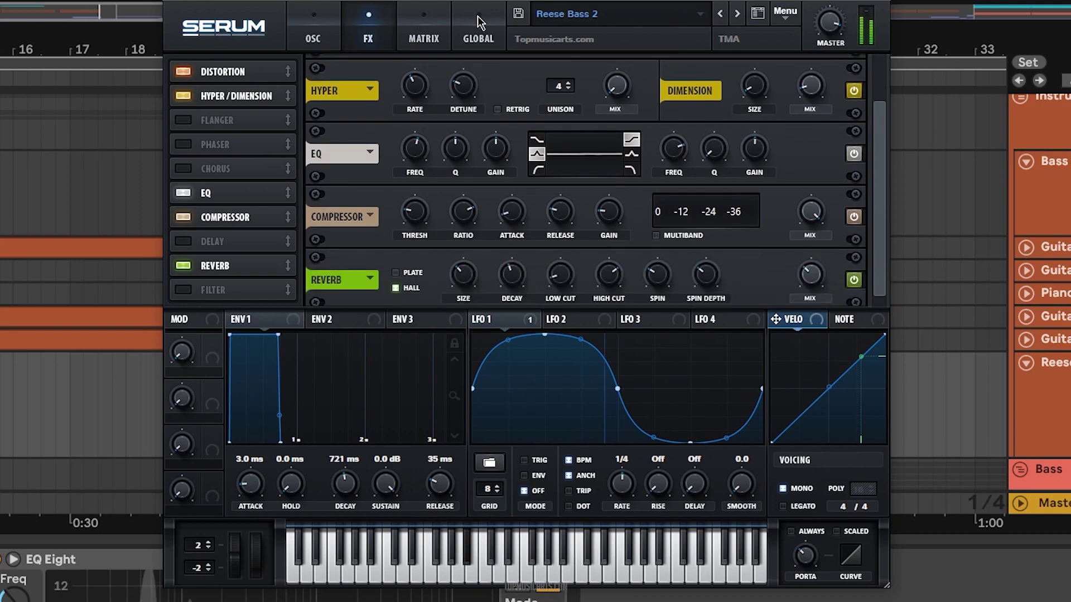
pyautogui.click(434, 25)
pyautogui.click(330, 26)
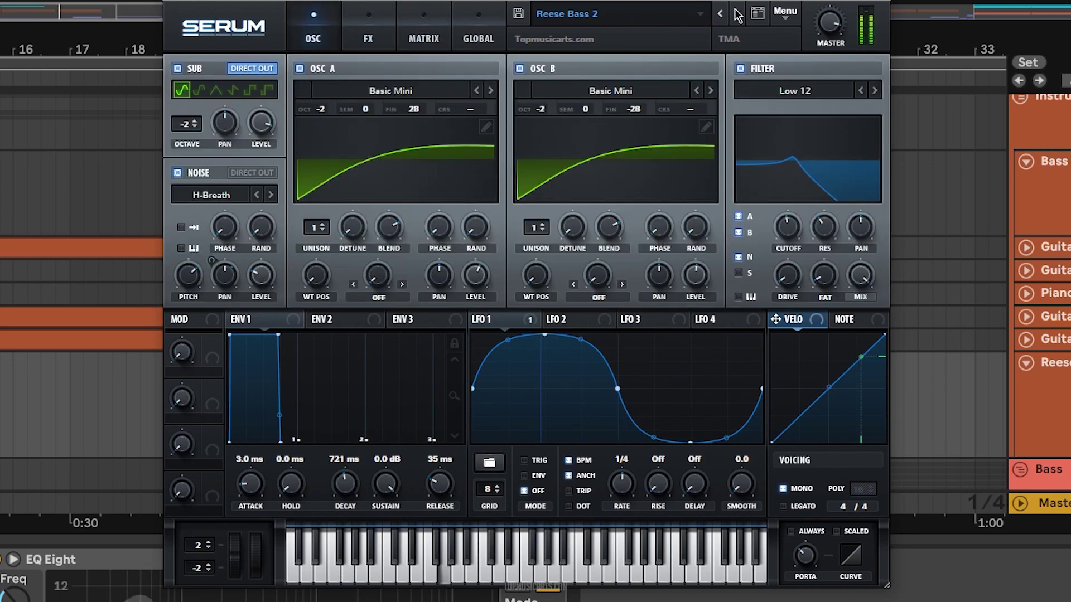
pyautogui.moveTo(844, 3); pyautogui.dragTo(935, 0)
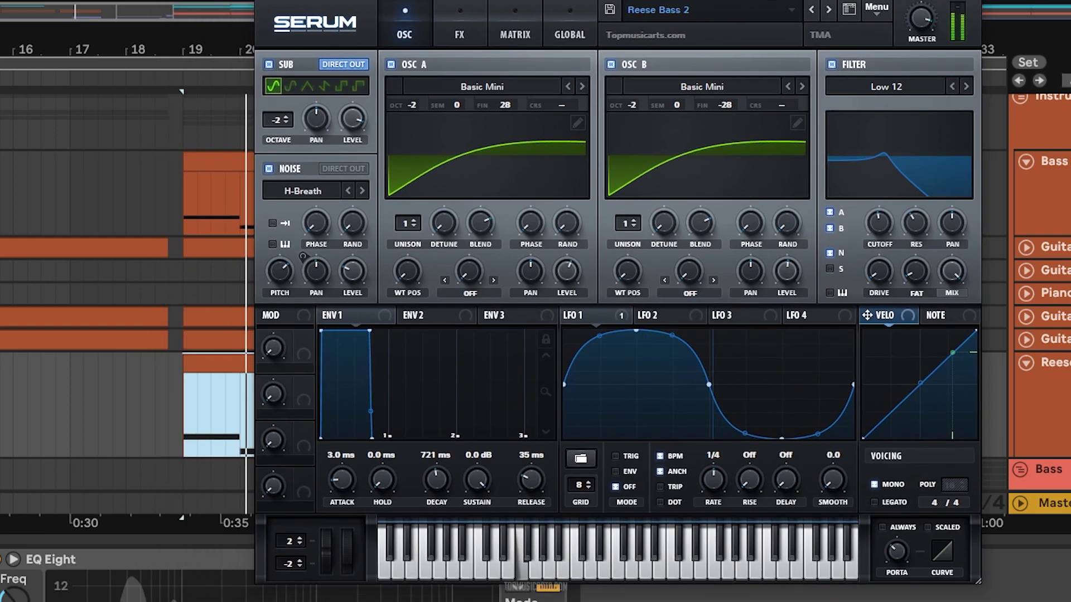
pyautogui.click(970, 2)
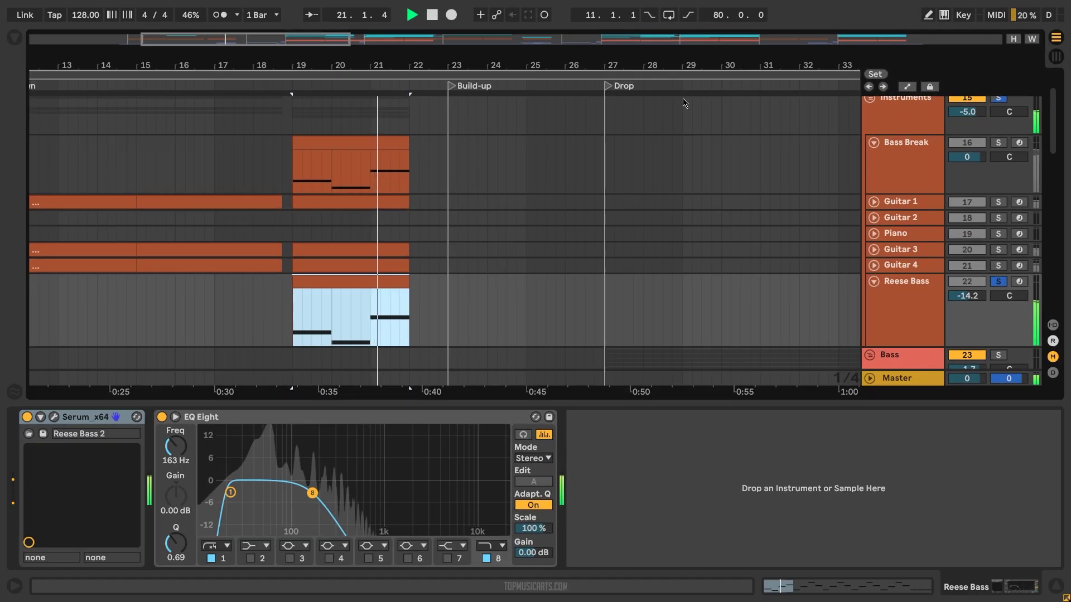
# Stop playback, clear the Reese Bass solo and fold the unfolded bass tracks in the Instruments group
pyautogui.press('space')
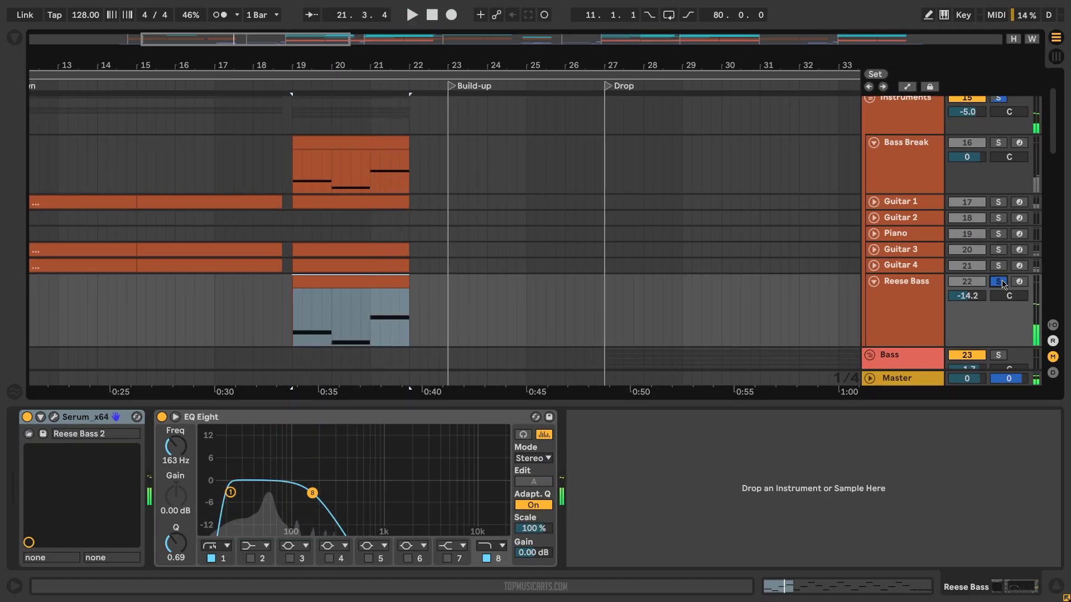
pyautogui.click(998, 281)
pyautogui.click(899, 293)
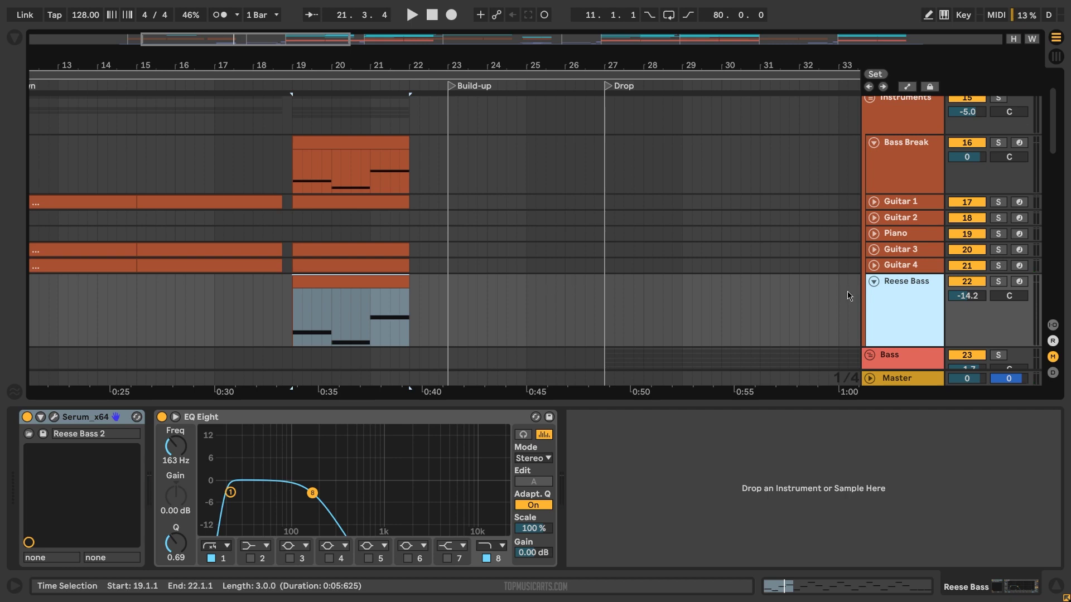
pyautogui.click(874, 281)
# Unfold the Drums group, solo the Clap 2 track and play its Breakdown clip from bar 15
pyautogui.click(904, 117)
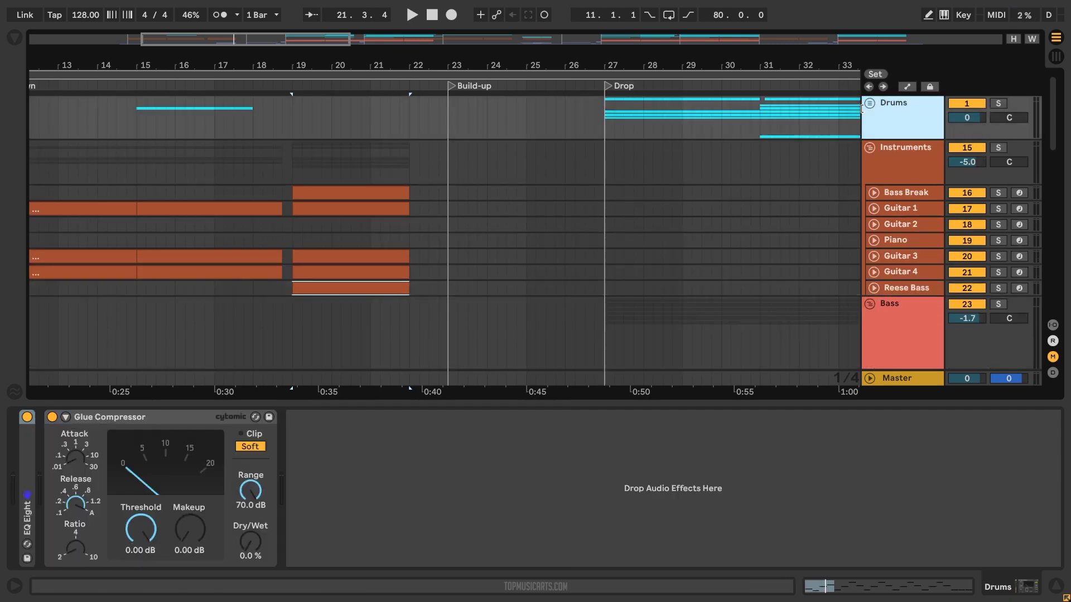
pyautogui.press('Right')
pyautogui.click(300, 271)
pyautogui.press('Right')
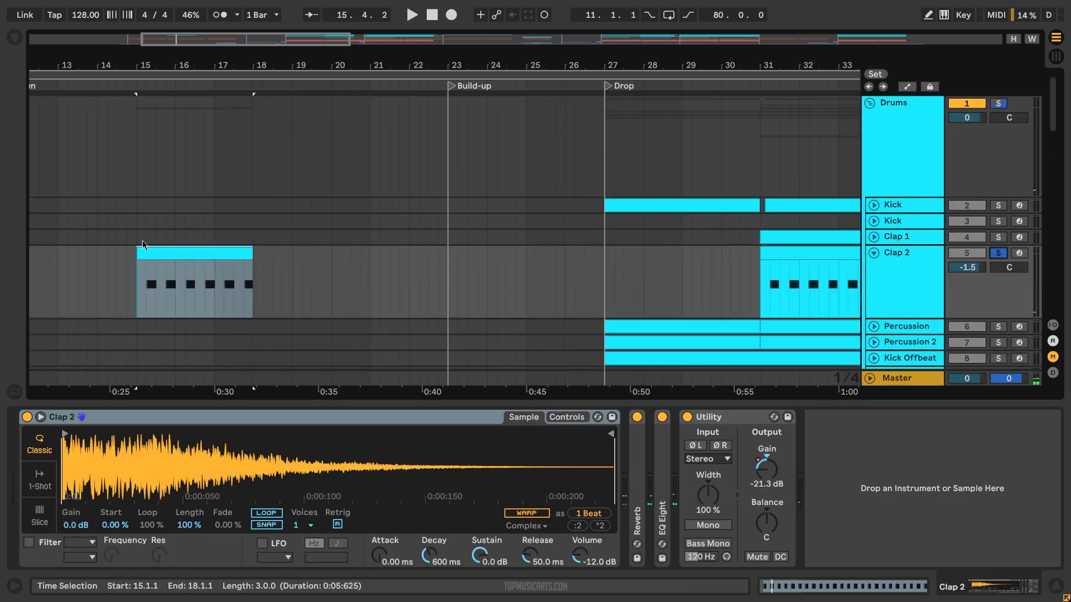
pyautogui.click(210, 255)
pyautogui.click(892, 273)
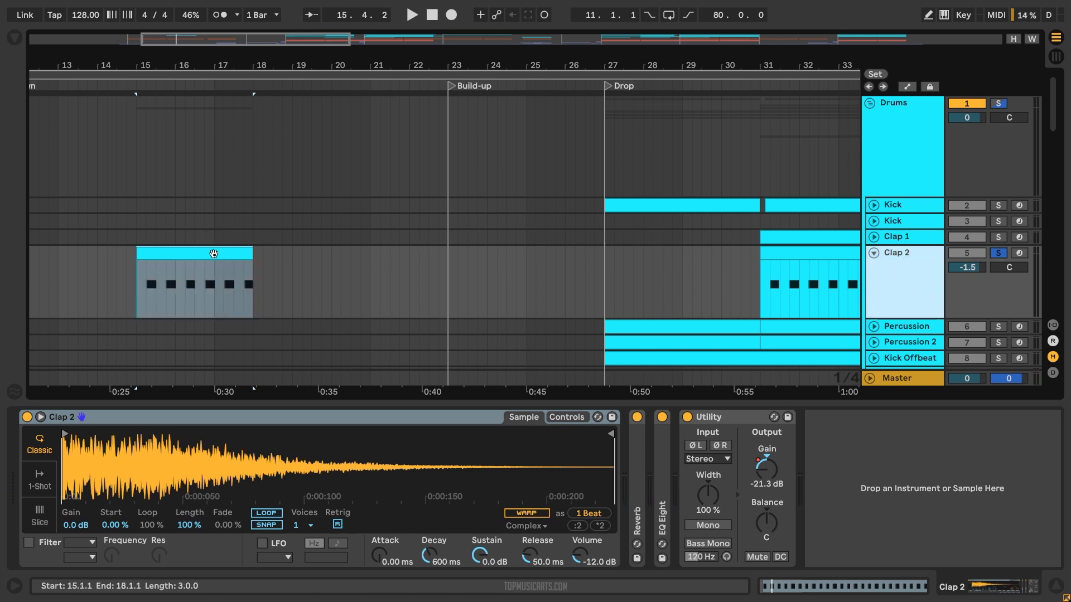
pyautogui.click(210, 248)
pyautogui.press('space')
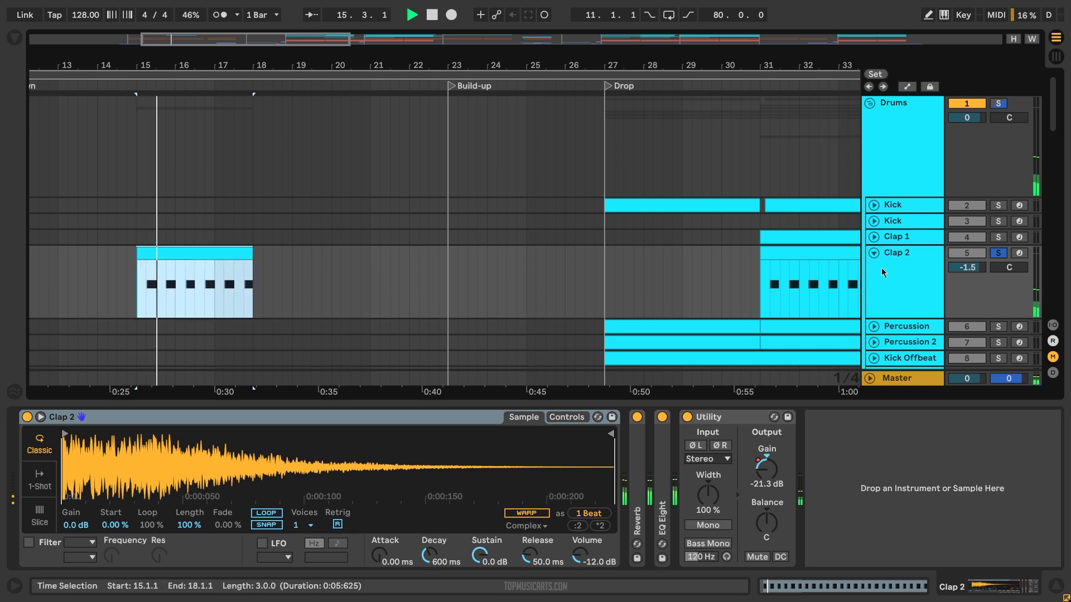
# Stop playback, clear the Clap 2 solo, and fold the Clap 2 track and the Drums group
pyautogui.press('space')
pyautogui.click(998, 253)
pyautogui.scroll(-3, 876, 223)
pyautogui.click(873, 169)
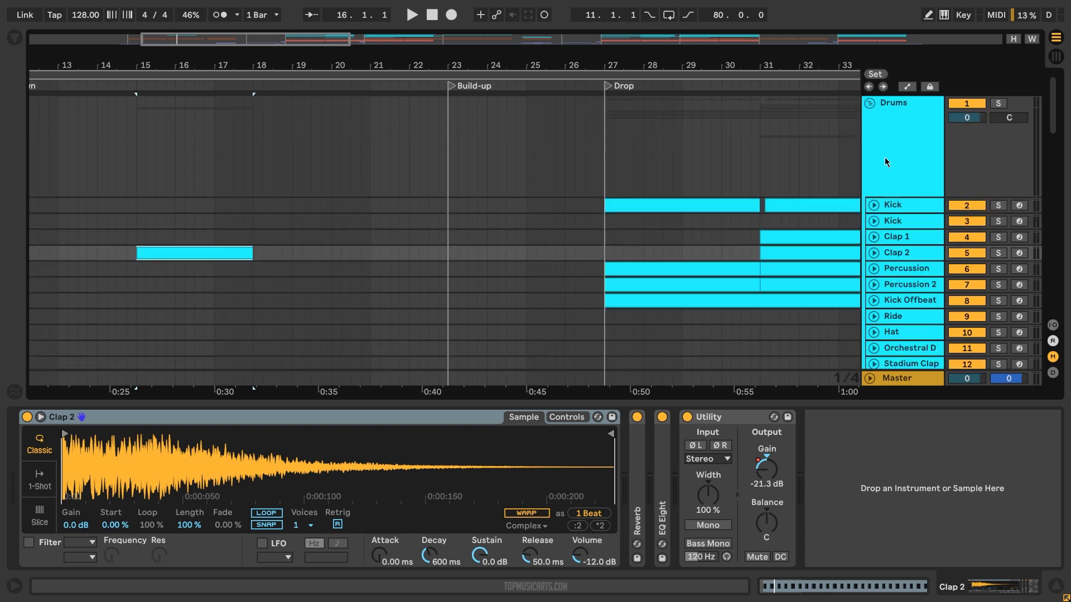
pyautogui.click(869, 102)
# Locate the Breakdown's uplifter clips in the FX group, select Uplifter 1 and play the arrangement from bar 20
pyautogui.press('+')
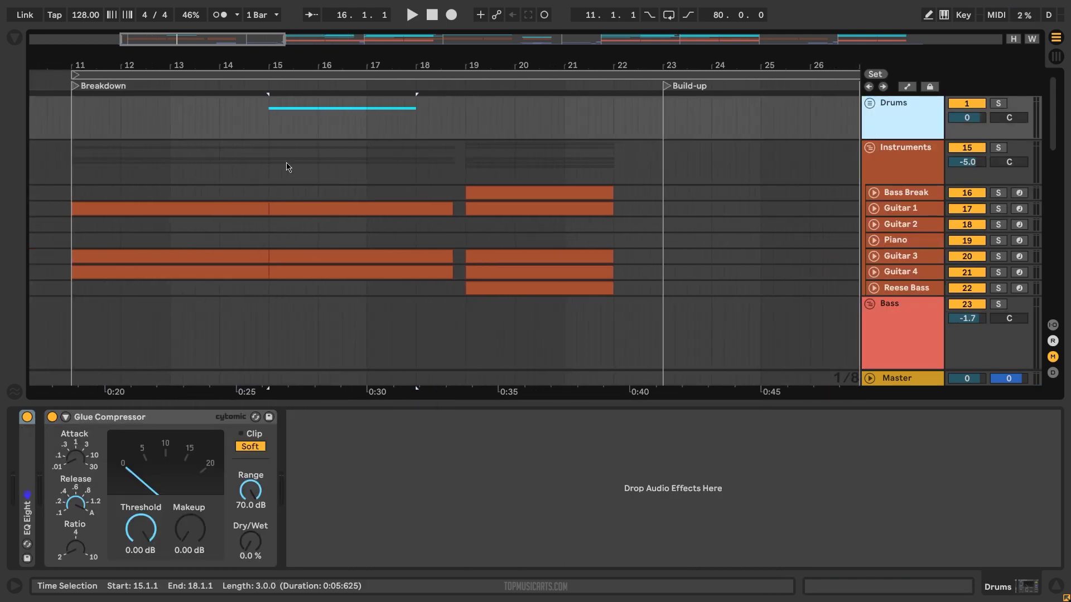
pyautogui.scroll(-12, 624, 251)
pyautogui.scroll(1, 558, 223)
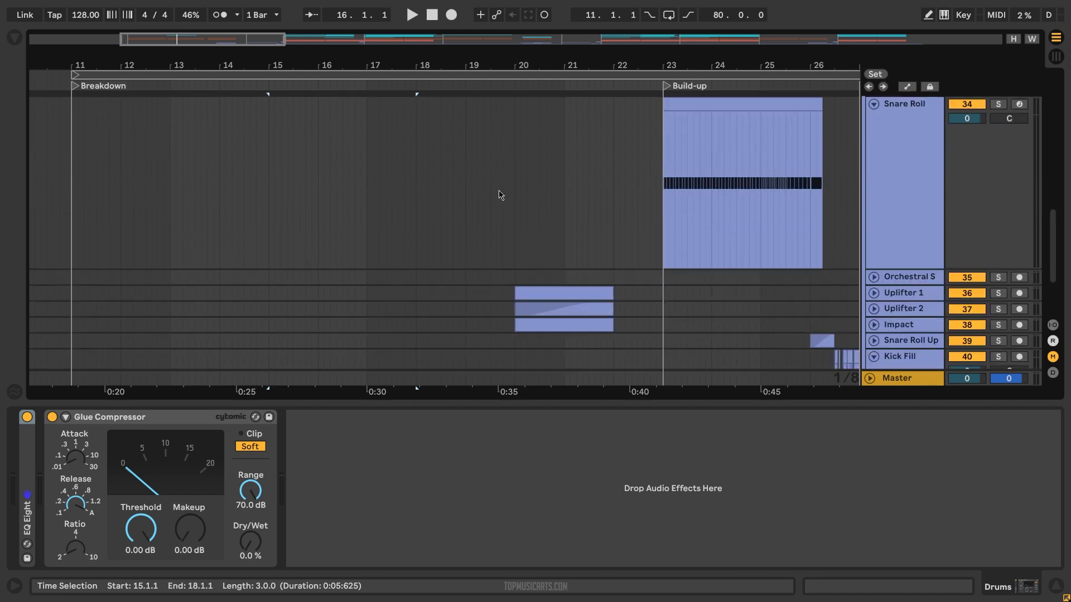
pyautogui.click(514, 201)
pyautogui.click(895, 293)
pyautogui.scroll(6, 904, 234)
pyautogui.scroll(2, 909, 184)
pyautogui.press('space')
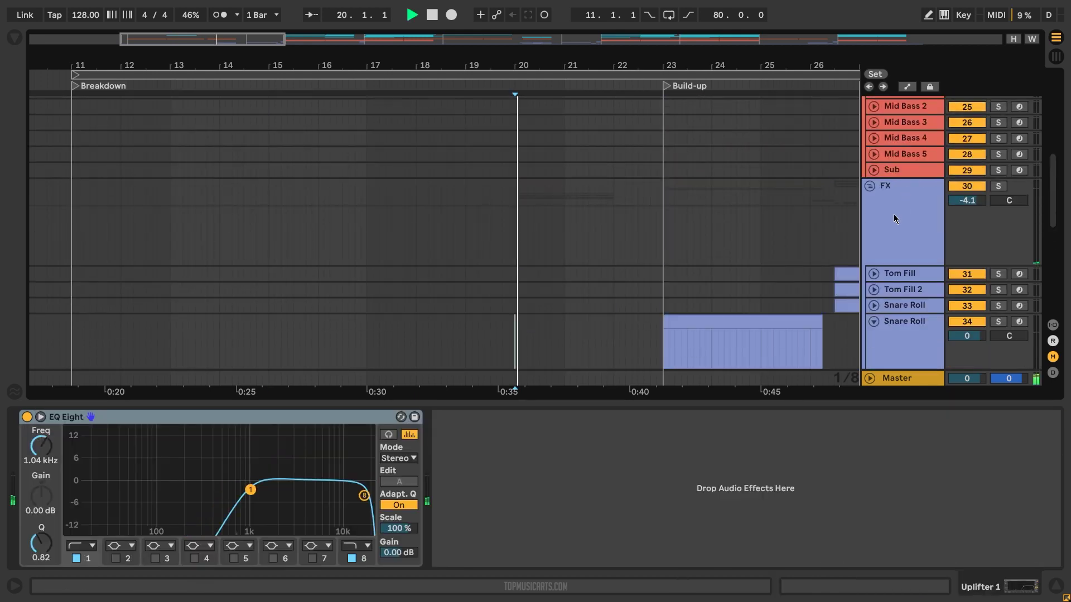
# Solo the FX group while the Breakdown's uplifters play, clear the solo and stop playback
pyautogui.click(998, 186)
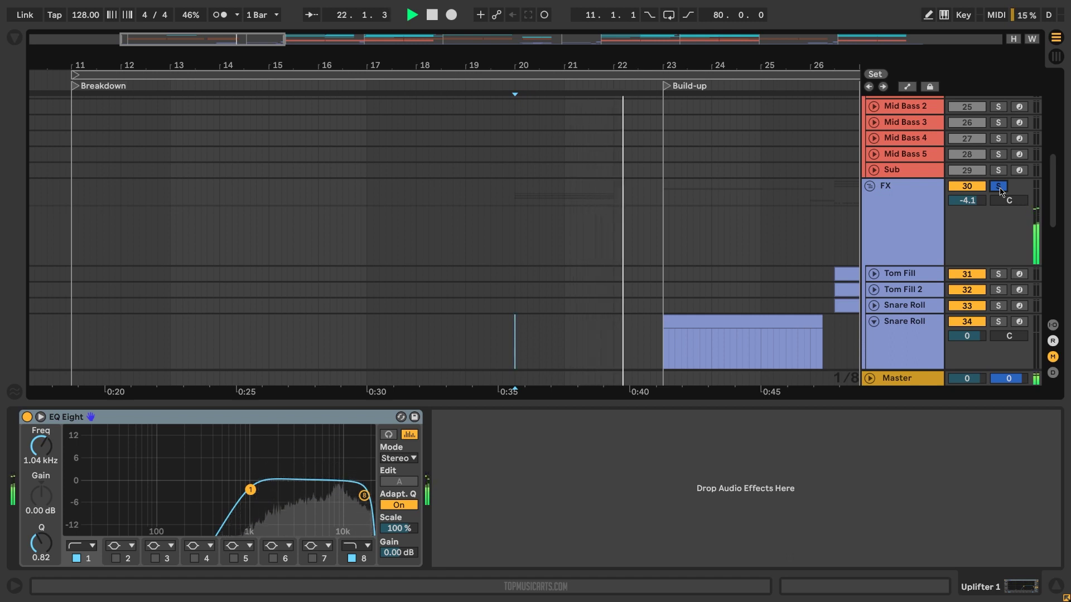
pyautogui.click(998, 186)
pyautogui.press('space')
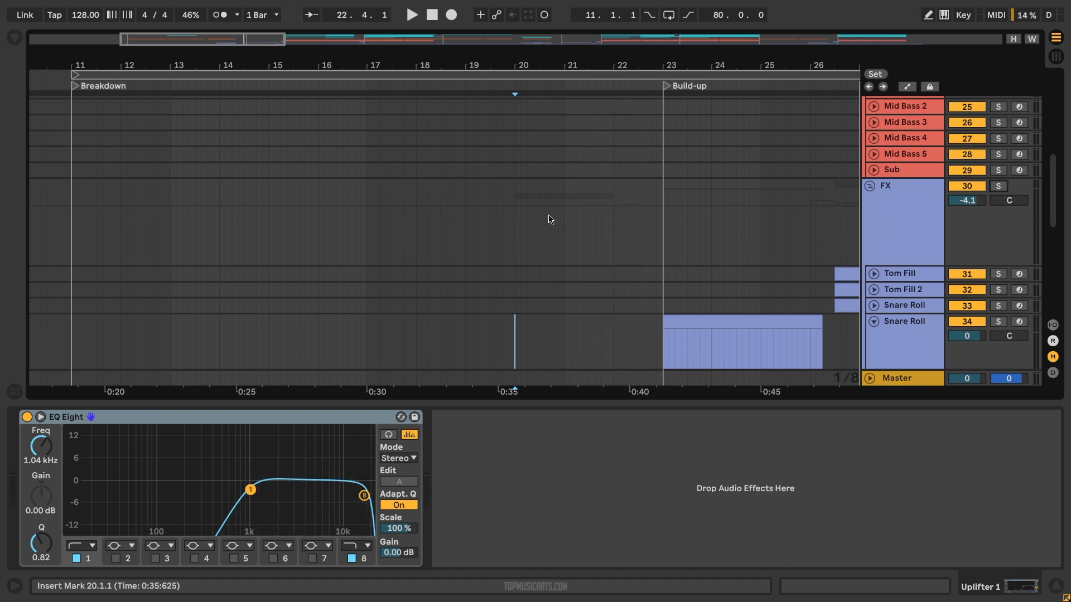
# Locate the Build-up's long Snare Roll clip in the FX group, select it and play the arrangement from bar 23
pyautogui.scroll(-1, 551, 220)
pyautogui.scroll(-7, 566, 221)
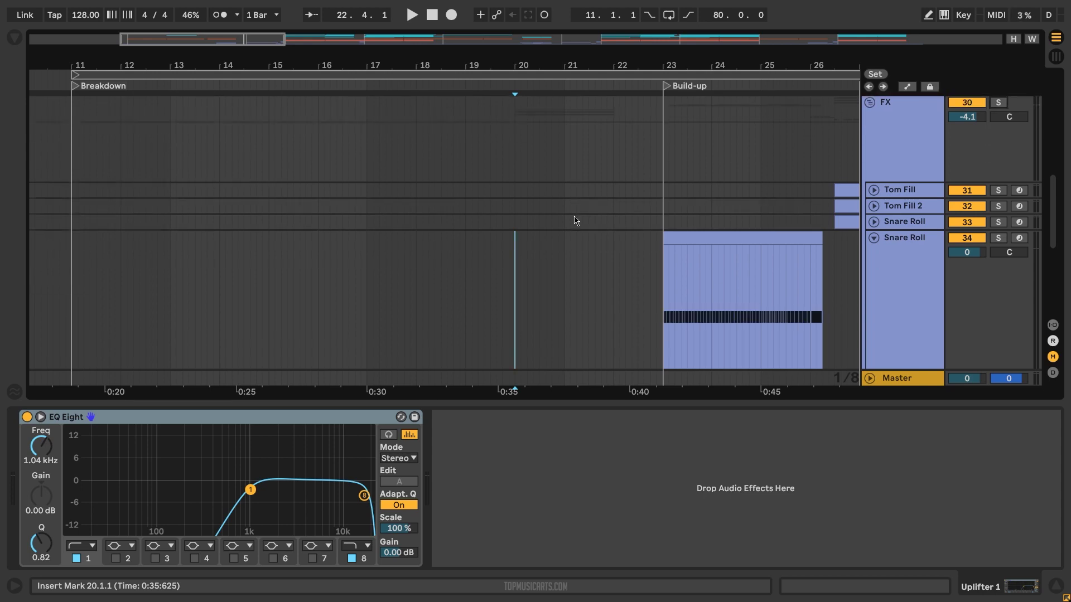
pyautogui.hscroll(5, 591, 244)
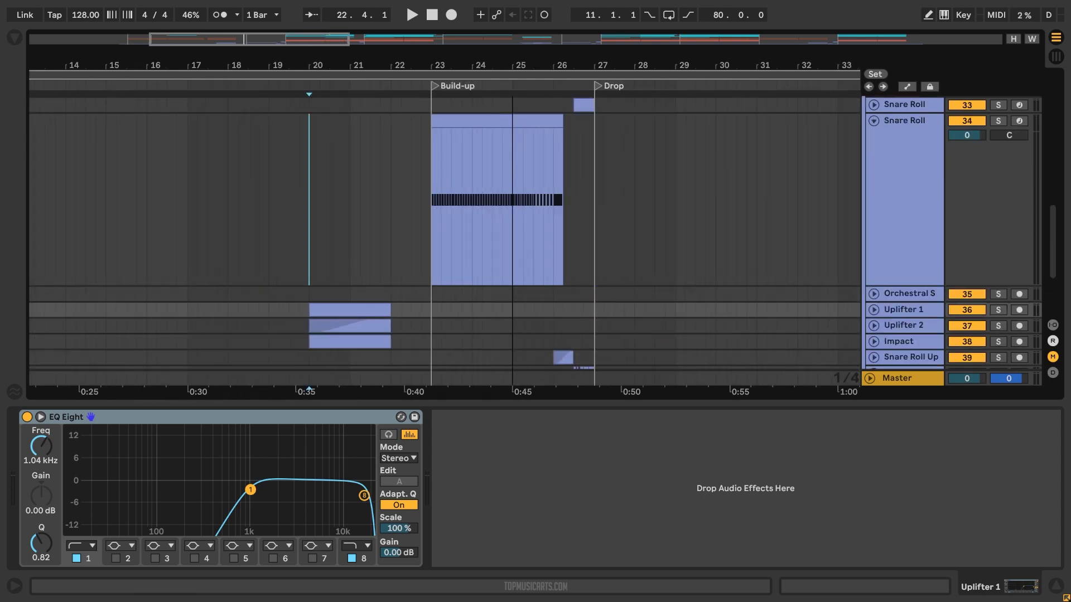
pyautogui.scroll(-3, 580, 231)
pyautogui.scroll(10, 580, 234)
pyautogui.scroll(-2, 569, 246)
pyautogui.scroll(4, 569, 245)
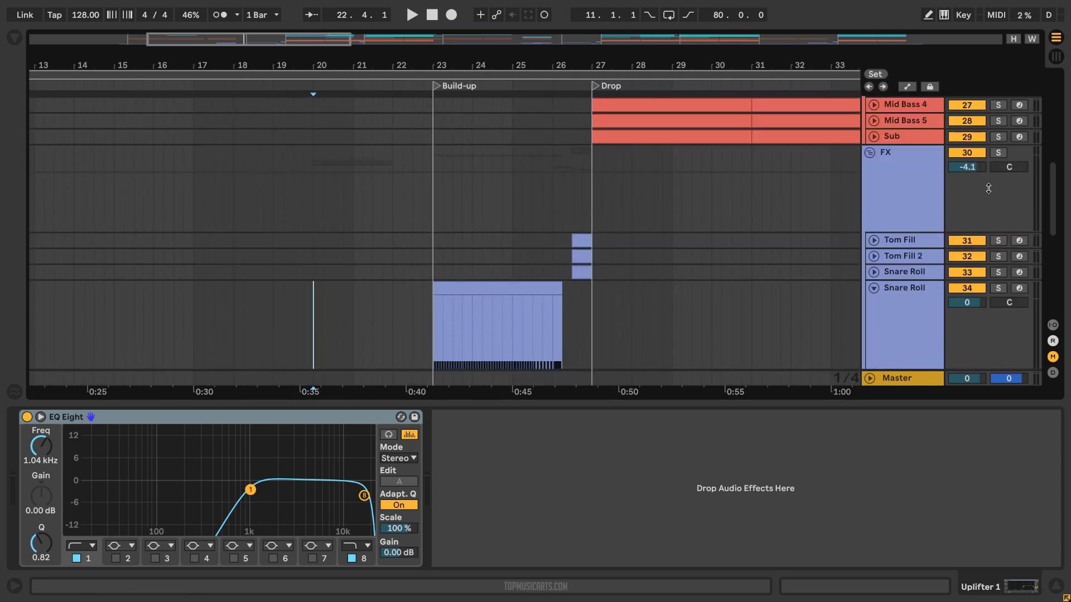
pyautogui.click(497, 289)
pyautogui.press('space')
# Look over the FX tracks during the Build-up and unfold the Snare Roll track holding the short fill before the Drop
pyautogui.scroll(-6, 499, 299)
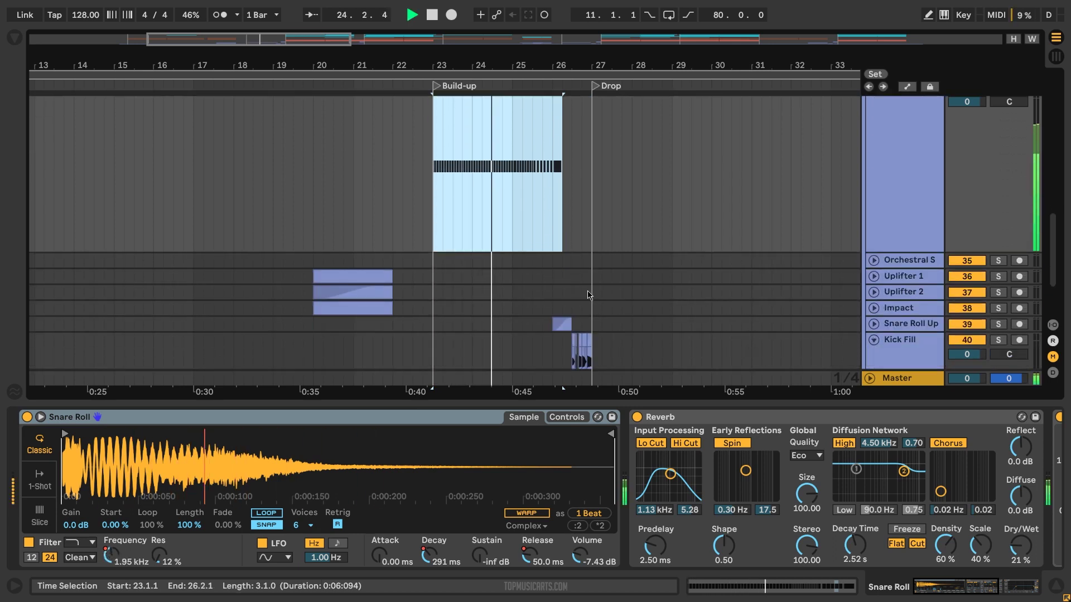
pyautogui.scroll(3, 599, 300)
pyautogui.click(874, 172)
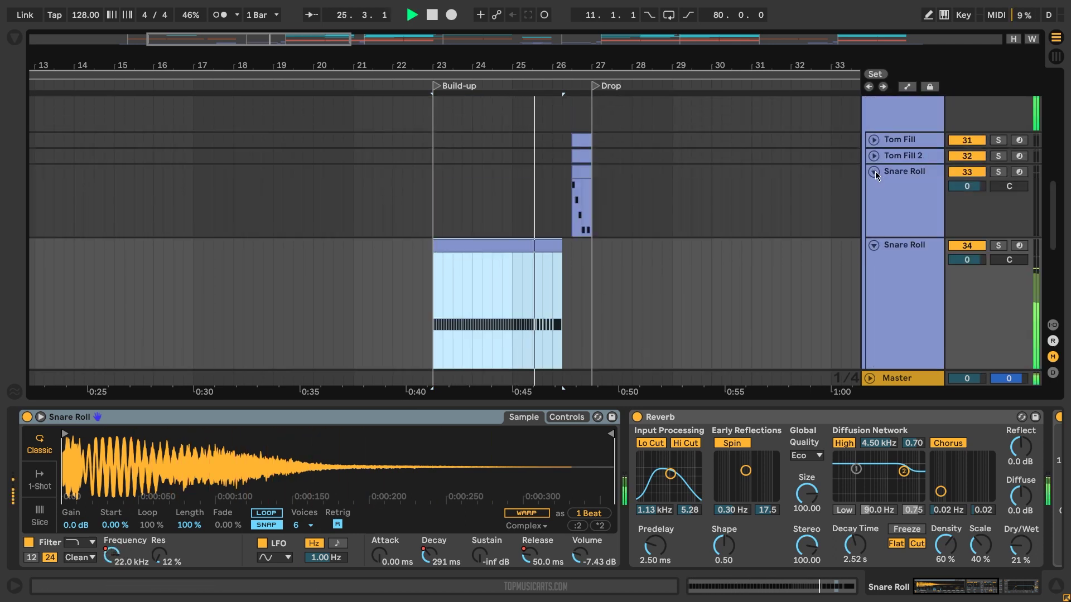
pyautogui.click(898, 185)
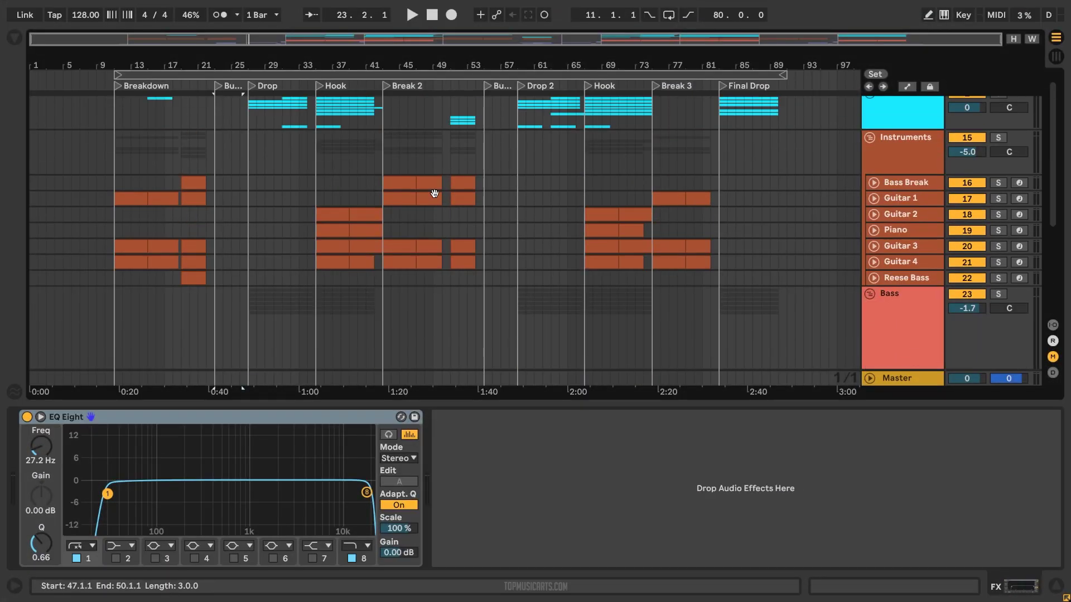
# Unfold the Drums group and its second Kick track, and play Break 2 from bar 43
pyautogui.scroll(1, 417, 113)
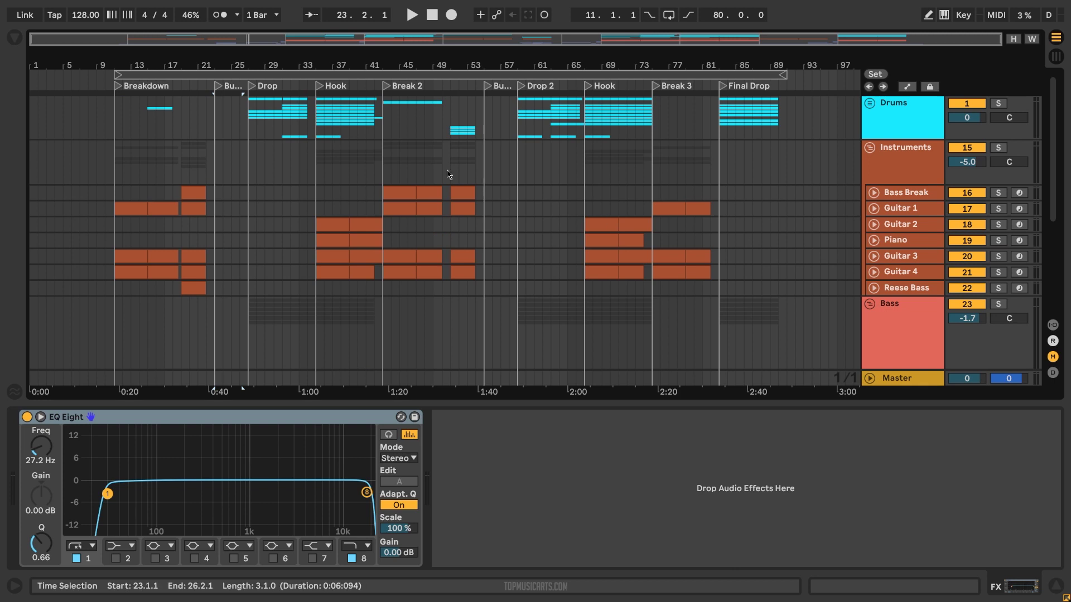
pyautogui.click(870, 103)
pyautogui.click(879, 222)
pyautogui.click(874, 221)
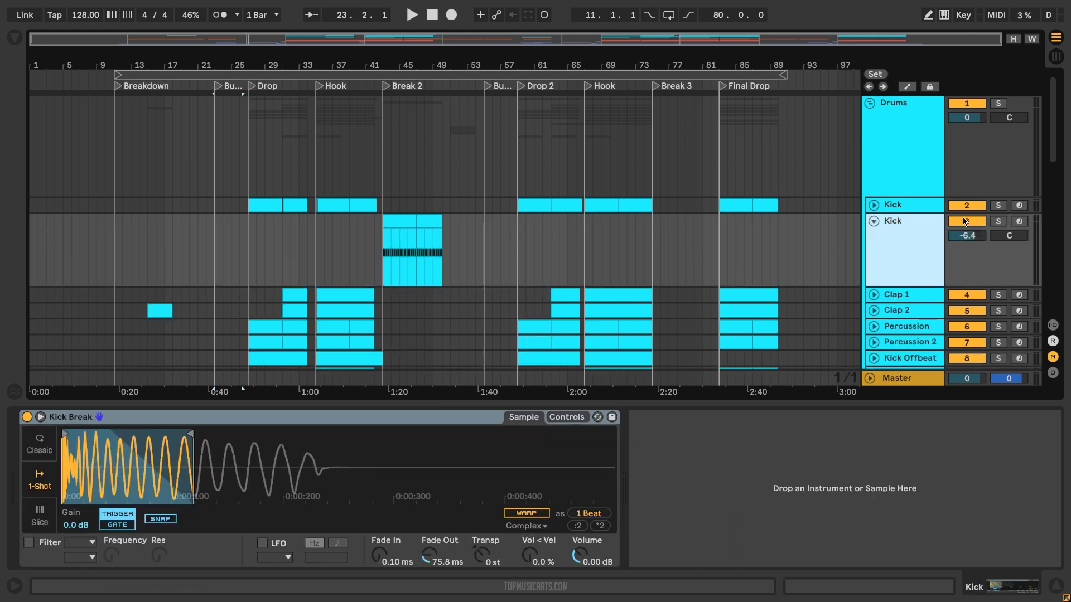
pyautogui.click(383, 149)
pyautogui.press('space')
pyautogui.scroll(-3, 471, 159)
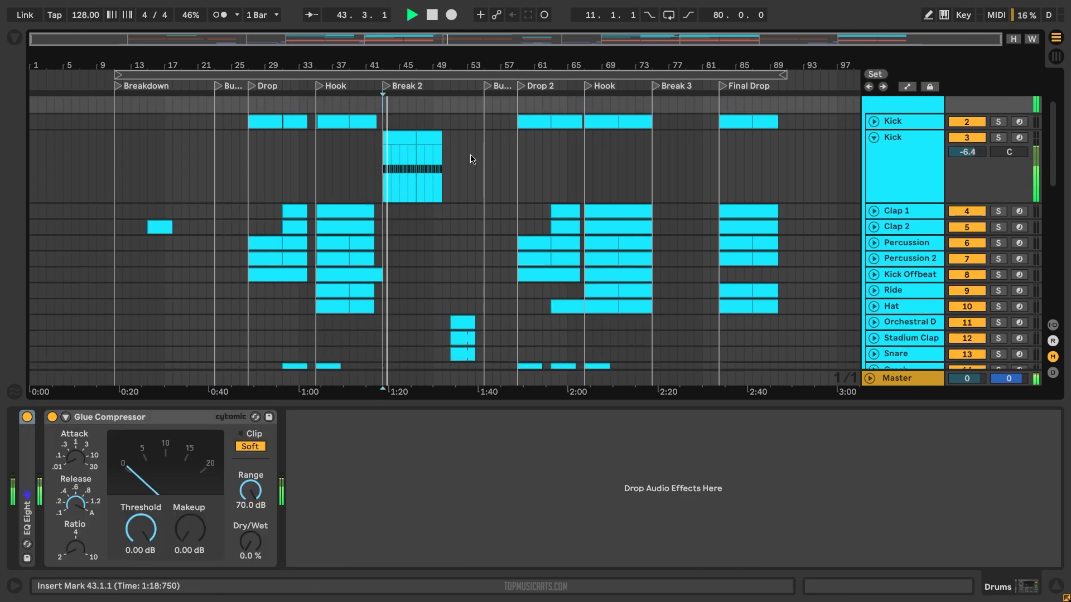
# Fold the second Kick track and follow Break 2's drum and instrument clips during playback
pyautogui.click(874, 137)
pyautogui.scroll(-3, 454, 166)
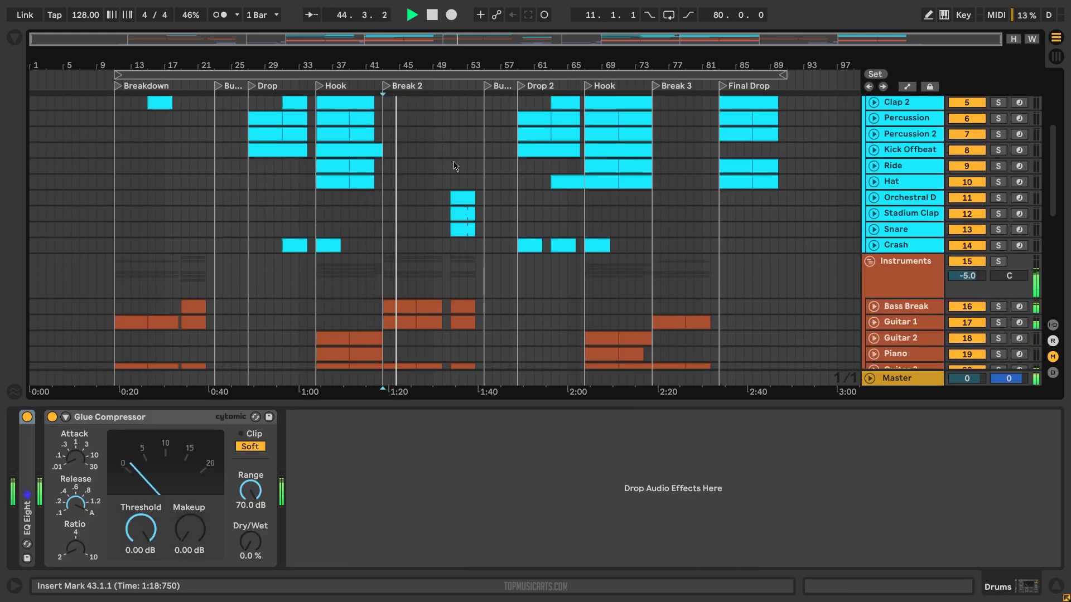
pyautogui.scroll(-2, 460, 163)
pyautogui.scroll(3, 460, 157)
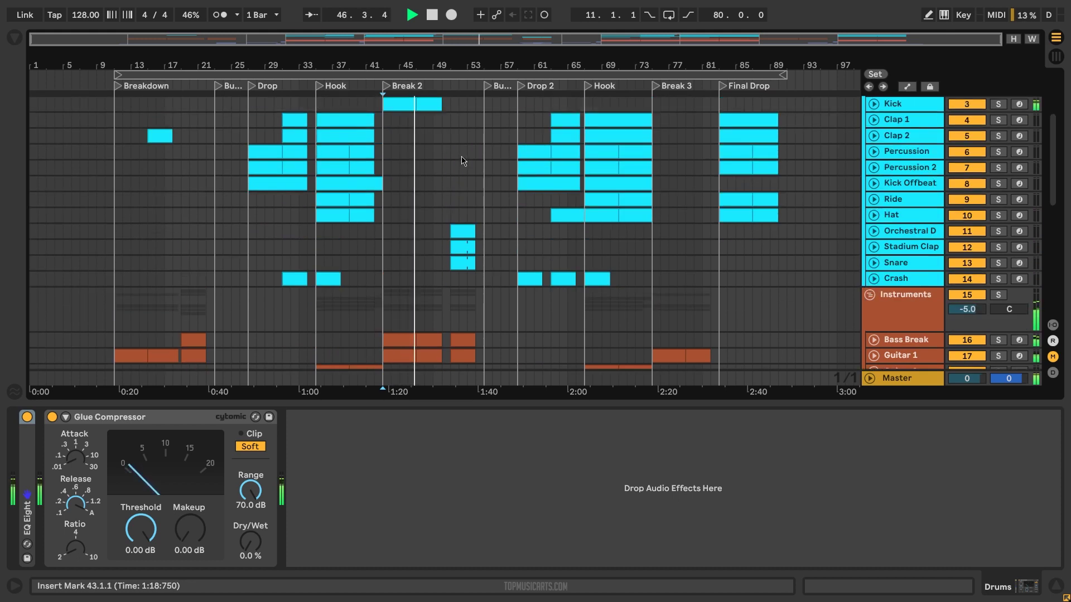
pyautogui.scroll(3, 456, 180)
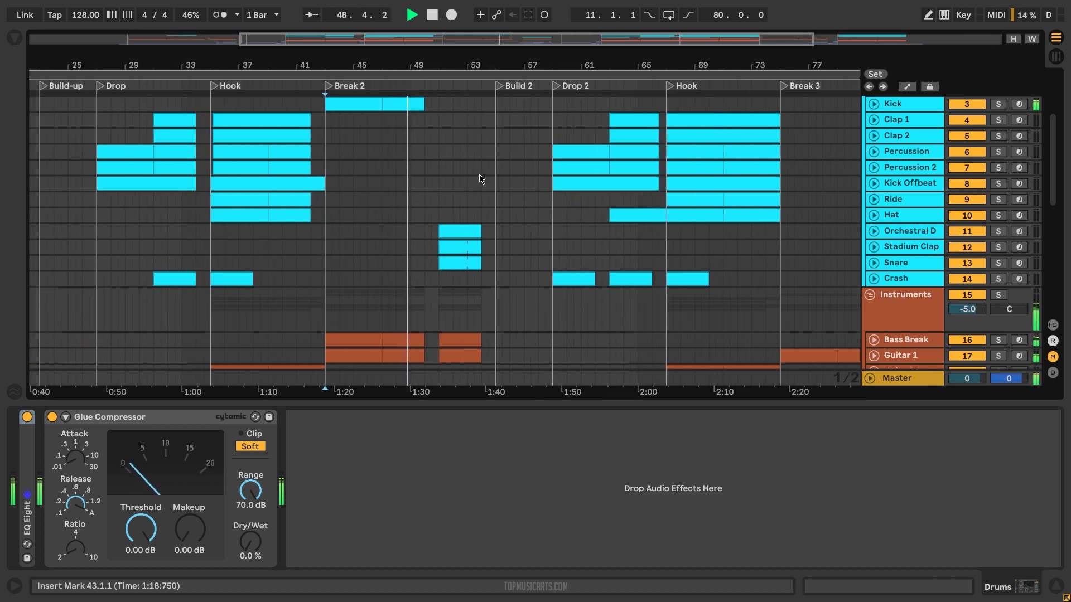
pyautogui.scroll(-2, 480, 177)
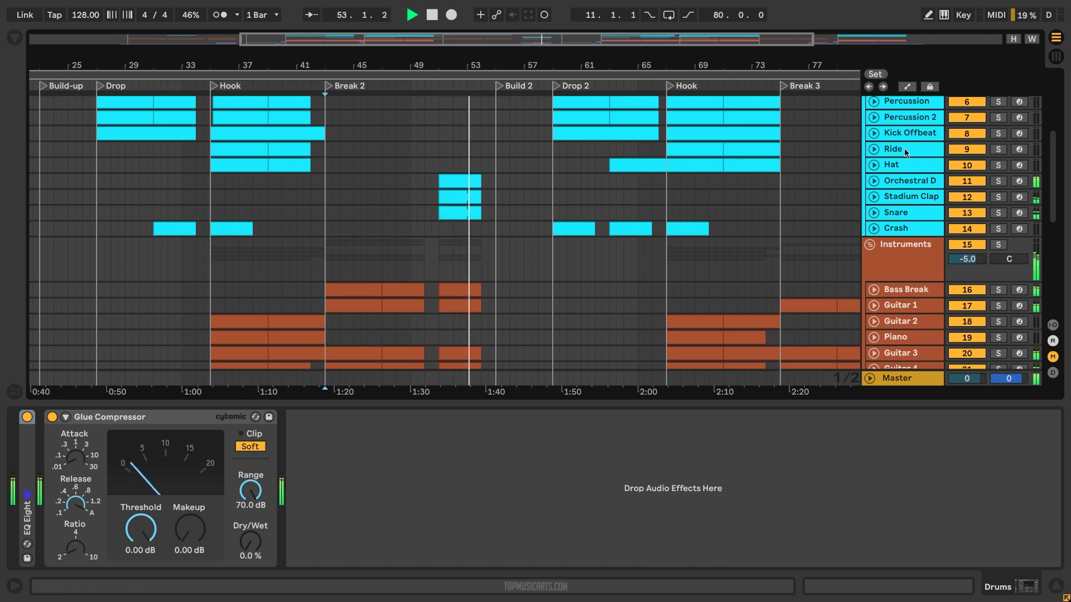
# Unfold the orchestral drum track and show its devices and those of the Stadium Clap and Snare tracks
pyautogui.click(915, 185)
pyautogui.click(874, 180)
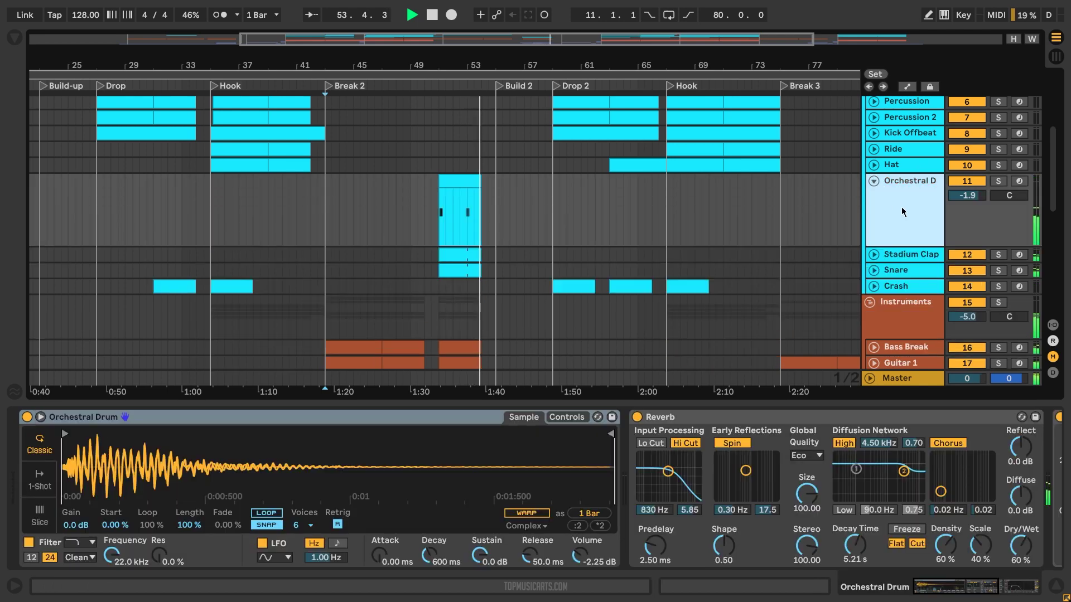
pyautogui.click(904, 254)
pyautogui.click(884, 270)
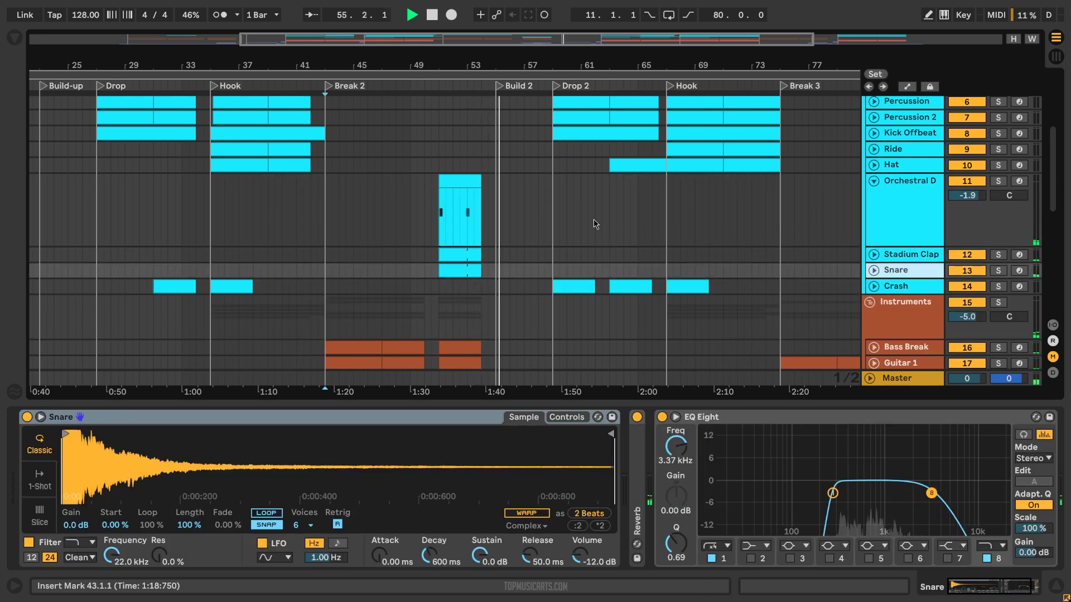
# Unfold the FX group and review the fills, snare rolls and uplifters of Build 2 while playing into Drop 2
pyautogui.scroll(-10, 594, 221)
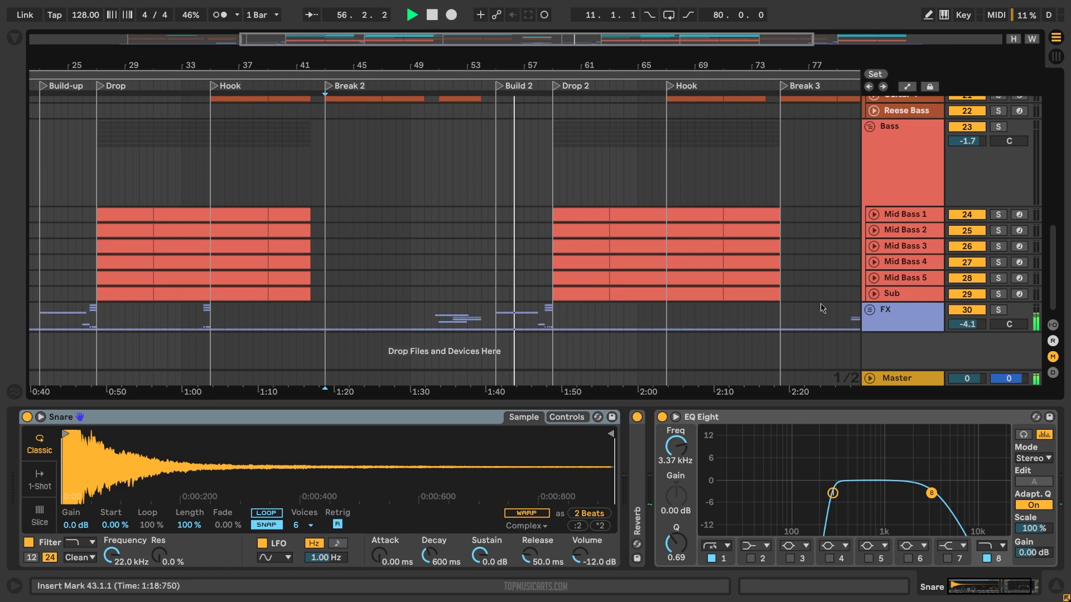
pyautogui.click(896, 320)
pyautogui.press('Right')
pyautogui.scroll(-6, 896, 267)
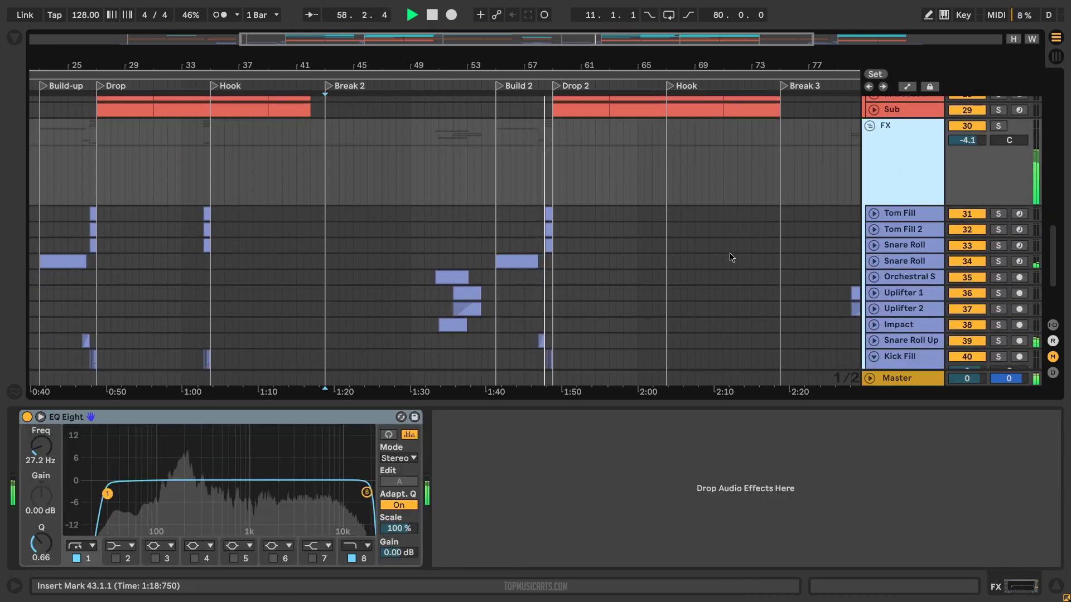
pyautogui.scroll(2, 641, 269)
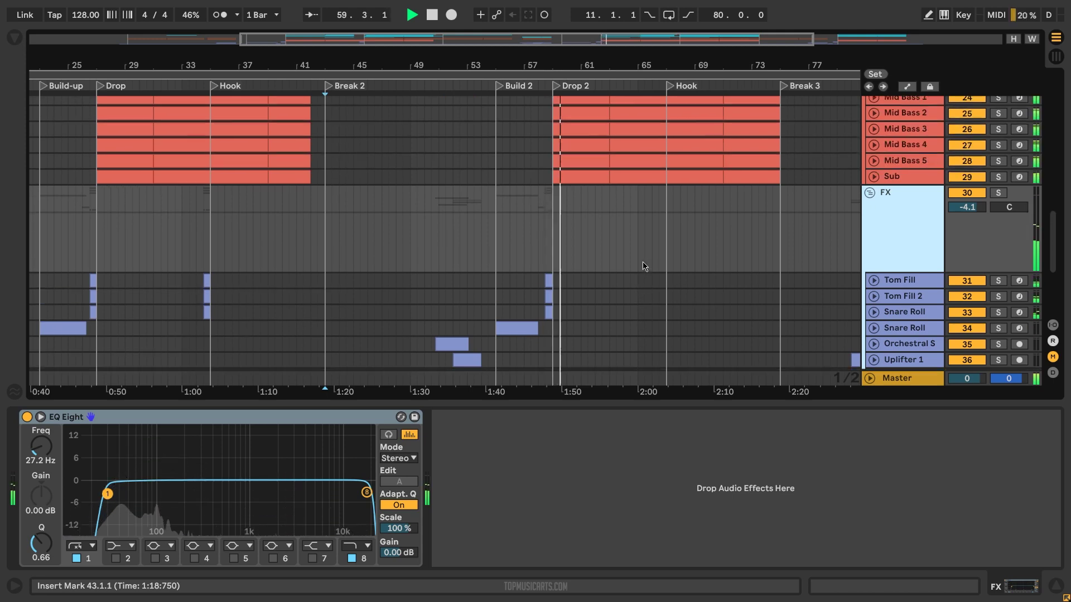
pyautogui.scroll(10, 647, 266)
pyautogui.scroll(10, 658, 259)
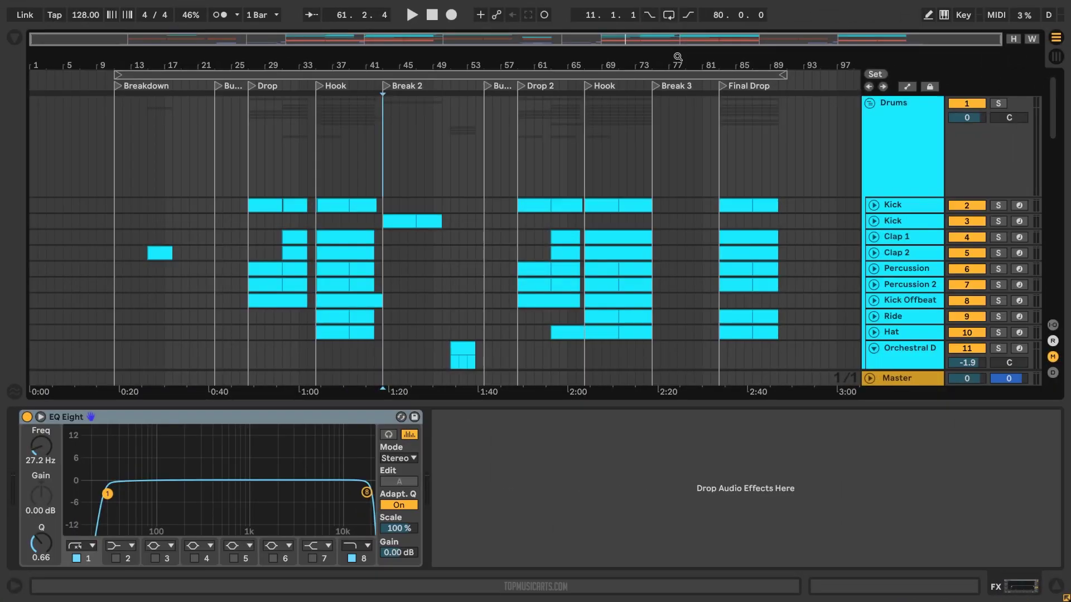
# Focus the arrangement on Break 3 and play it from bar 75
pyautogui.moveTo(678, 56); pyautogui.dragTo(533, 196)
pyautogui.scroll(-3, 533, 197)
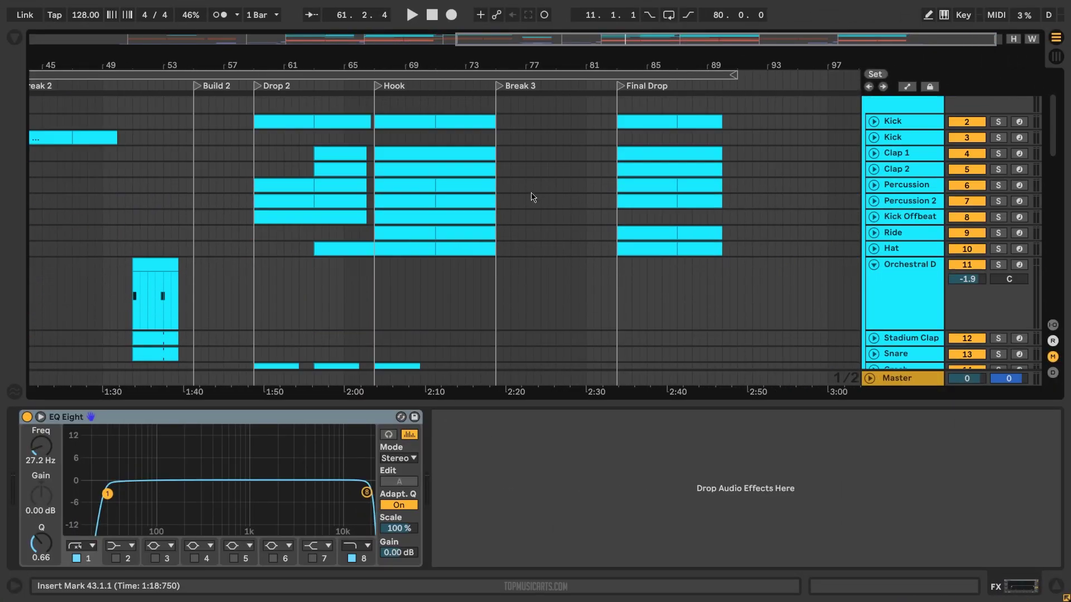
pyautogui.scroll(-9, 533, 196)
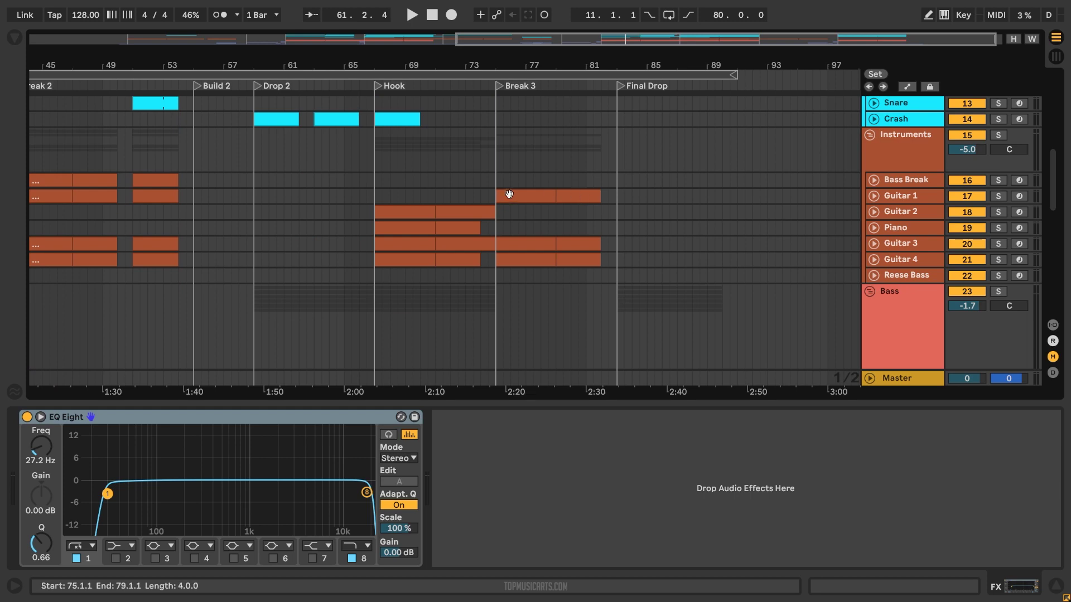
pyautogui.click(502, 164)
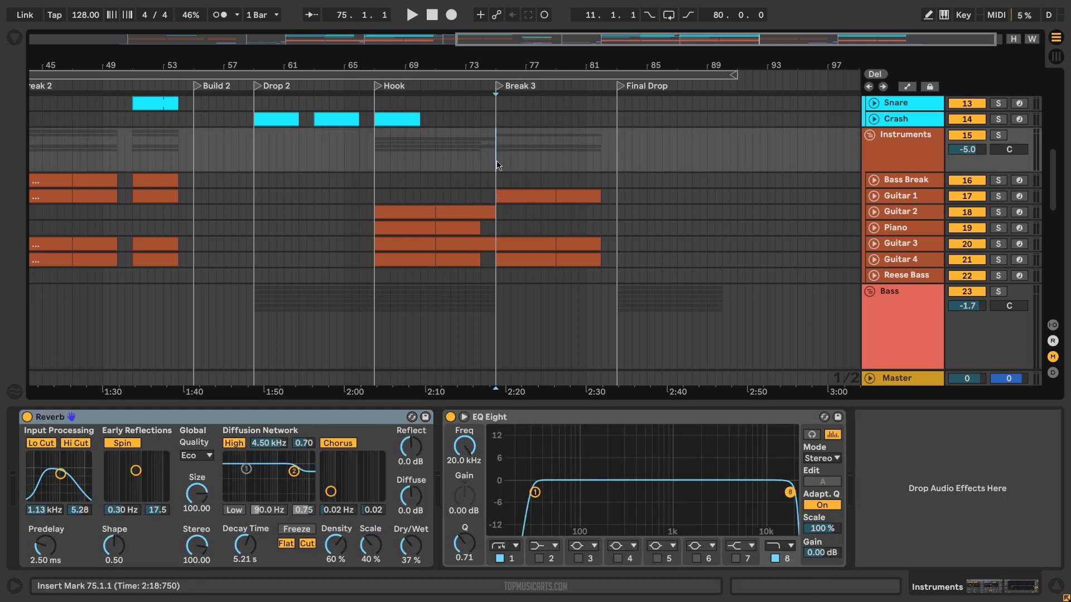
pyautogui.scroll(-8, 618, 235)
pyautogui.press('space')
pyautogui.scroll(-4, 617, 240)
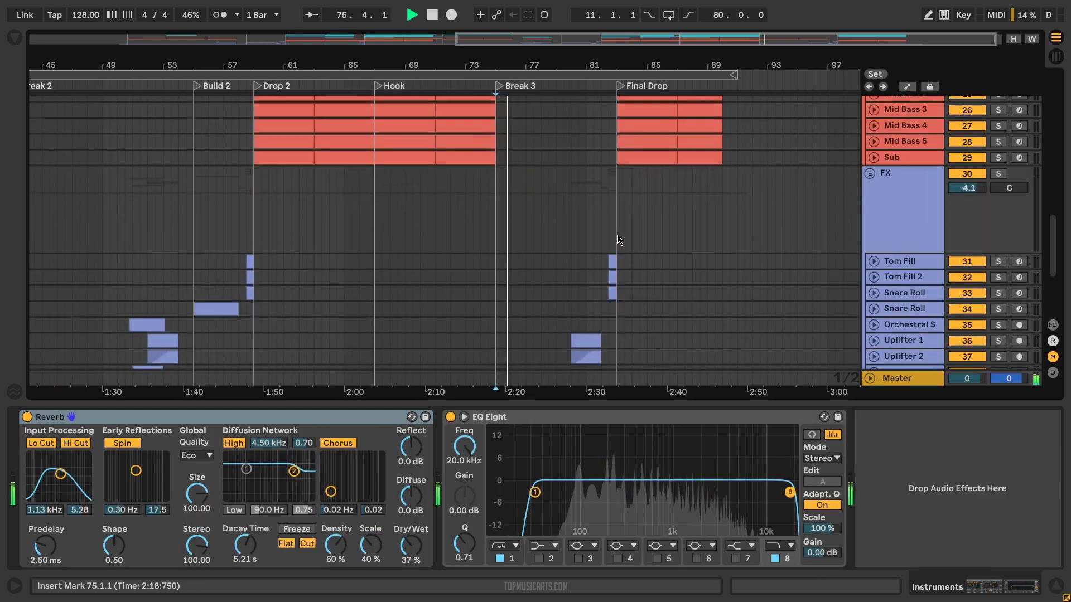
# Examine Break 3's FX clips and guitar clips while the section plays up to the Final Drop
pyautogui.scroll(-4, 617, 241)
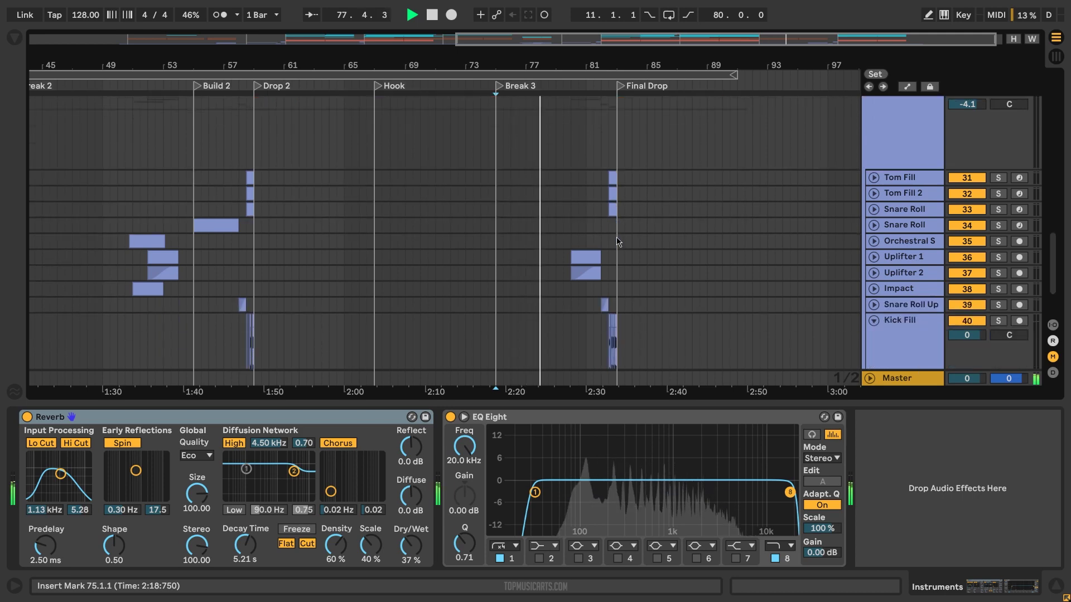
pyautogui.scroll(-1, 617, 241)
pyautogui.scroll(10, 617, 241)
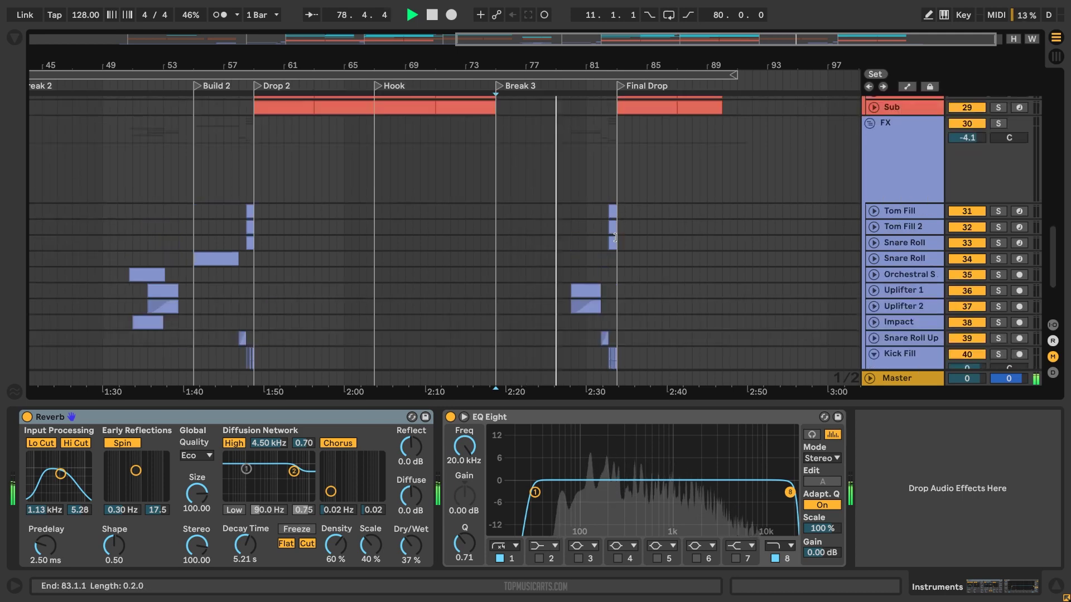
pyautogui.scroll(5, 615, 241)
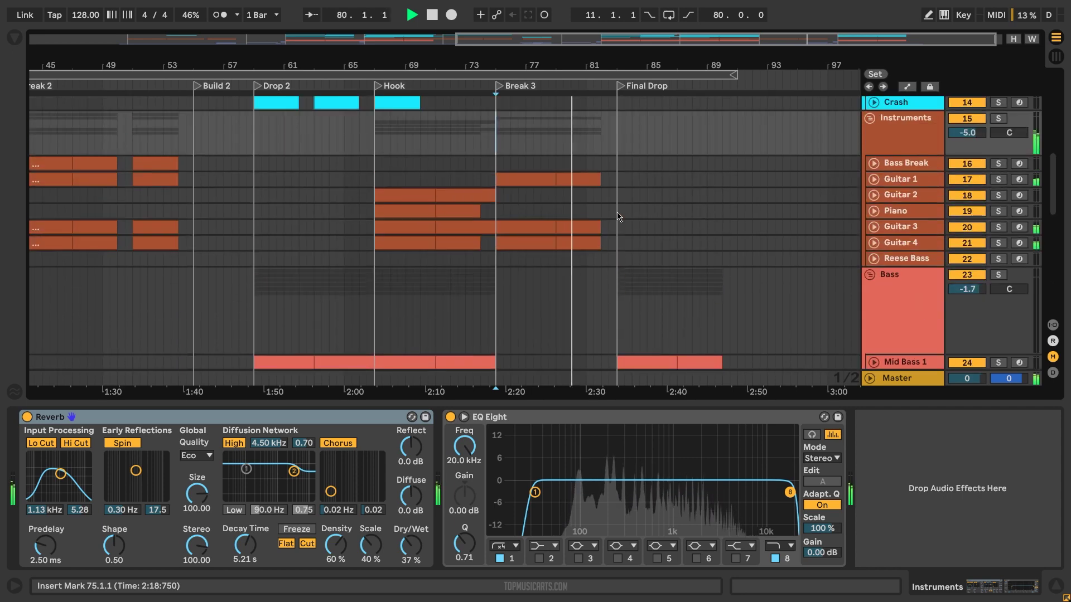
pyautogui.scroll(2, 636, 206)
pyautogui.scroll(5, 644, 187)
pyautogui.scroll(5, 644, 187)
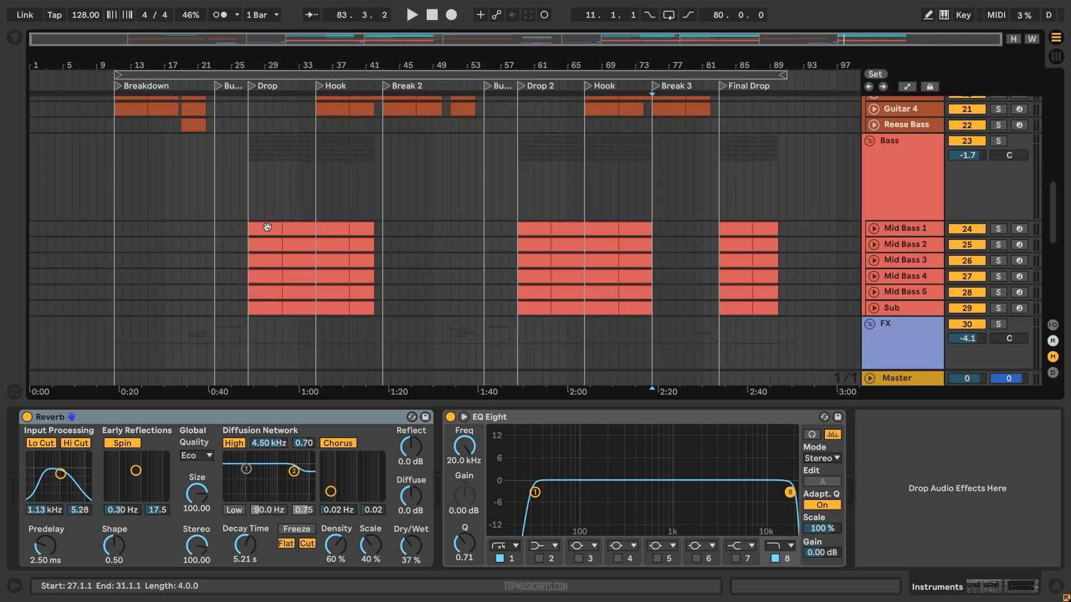
# Select the Bass group and expand its Glue Compressor and EQ Eight devices
pyautogui.click(898, 173)
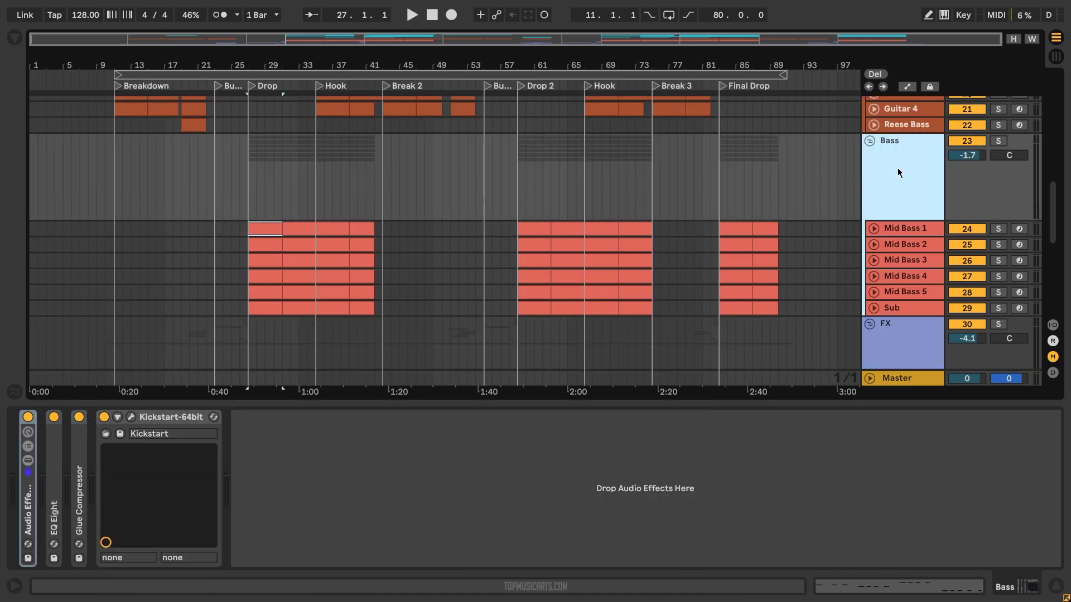
pyautogui.doubleClick(80, 478)
pyautogui.doubleClick(53, 502)
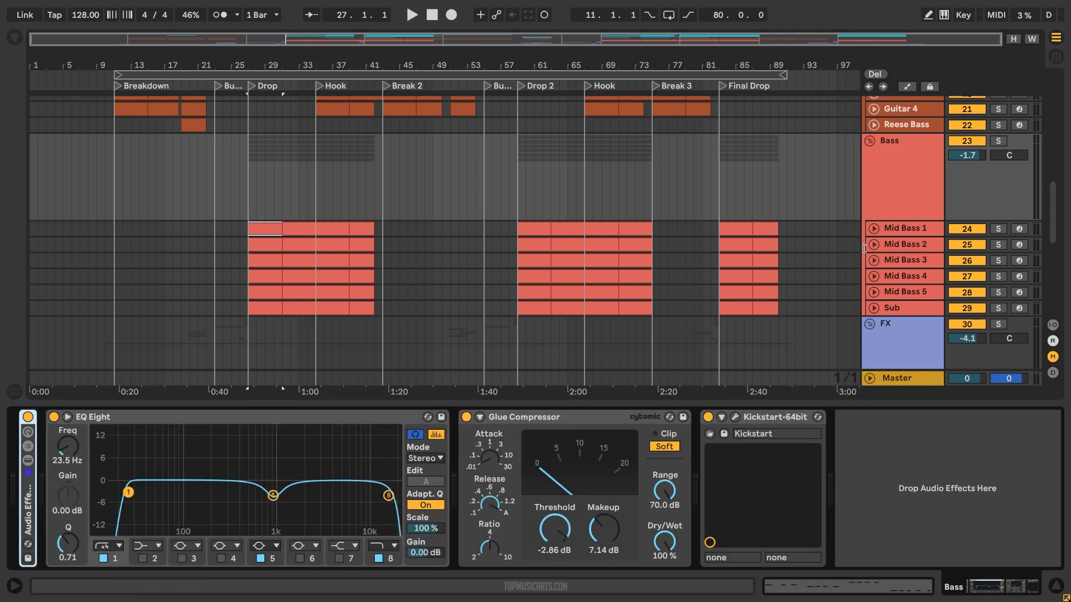
# Go through the Mid Bass tracks one by one to show their device chains
pyautogui.click(905, 229)
pyautogui.keyDown('shift'); pyautogui.click(904, 292); pyautogui.keyUp('shift')
pyautogui.press('Down')
pyautogui.press('Down')
pyautogui.press('Down')
pyautogui.press('Down')
pyautogui.press('Down')
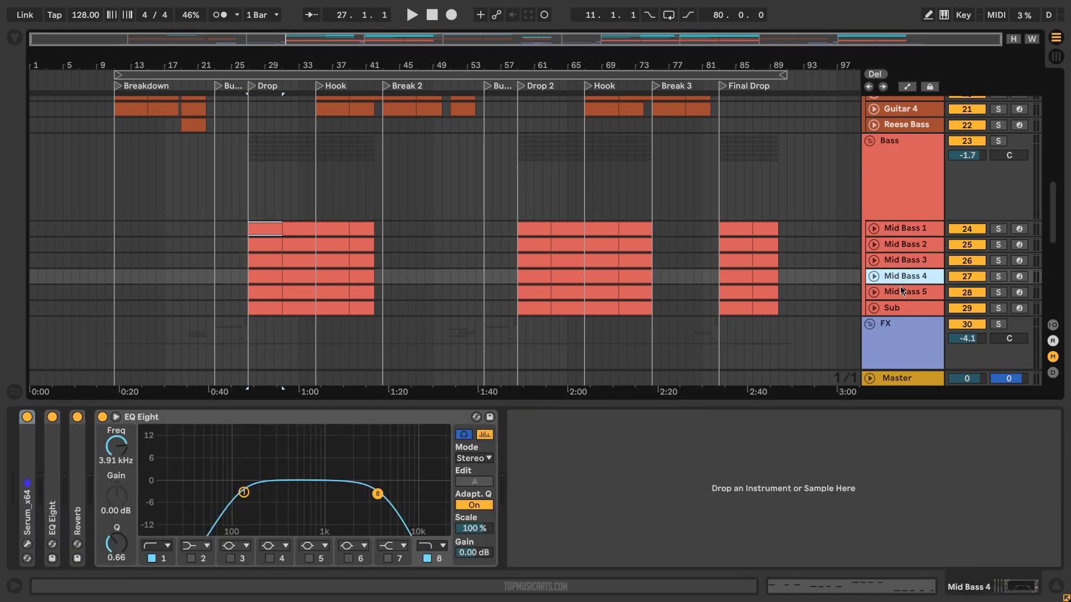
# Unfold Mid Bass 1, open the Drop's first clip in the note editor with unused pitches folded, and reduce the editor's height
pyautogui.click(300, 224)
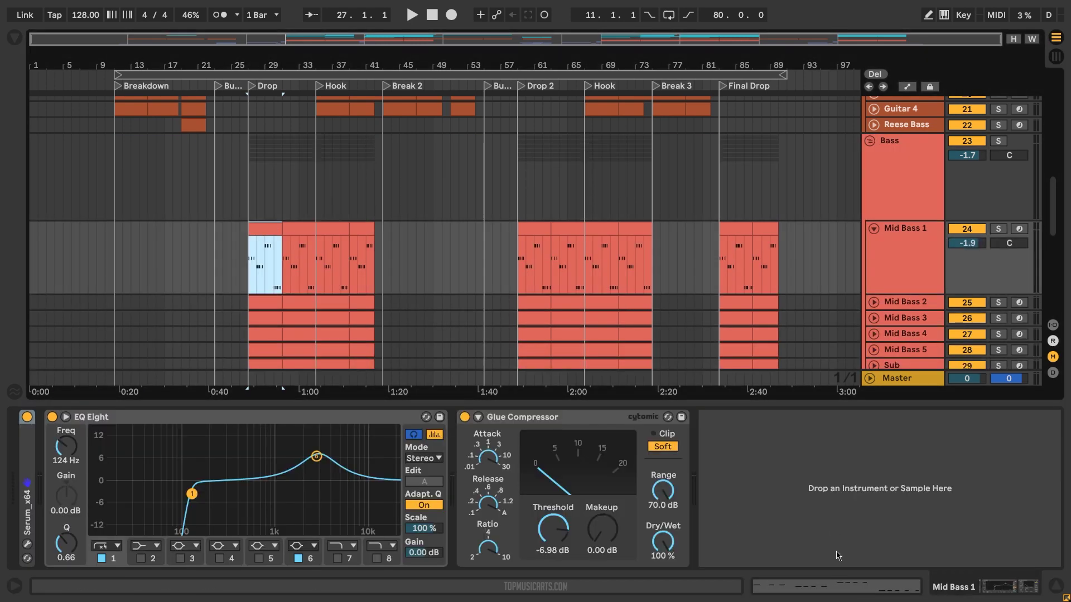
pyautogui.doubleClick(300, 224)
pyautogui.click(340, 252)
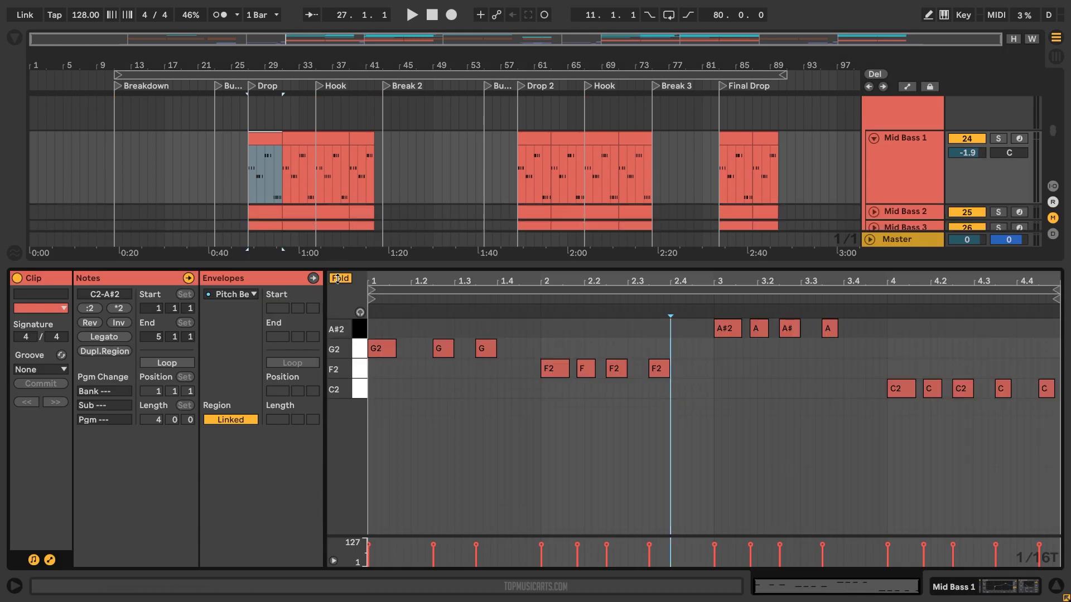
pyautogui.moveTo(340, 241); pyautogui.dragTo(340, 375)
# Step through the Drop's first clips from Mid Bass 2 down to Sub to compare their notes
pyautogui.click(267, 212)
pyautogui.press('Down')
pyautogui.press('Down')
pyautogui.press('Down')
pyautogui.press('Down')
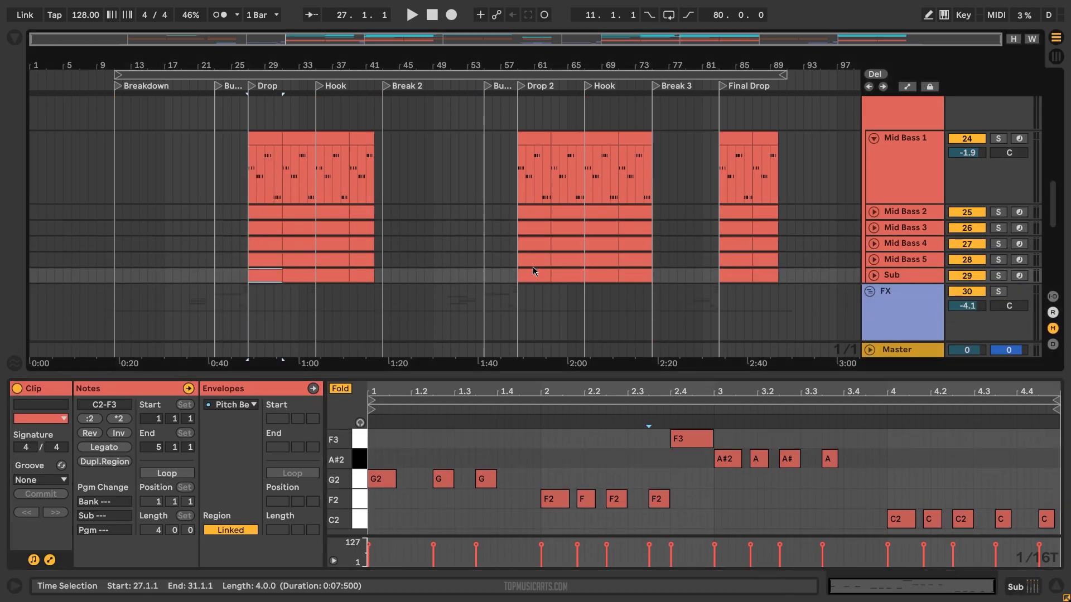
# Select the F3 note in the Sub track's first Drop clip and unfold the Sub track
pyautogui.click(704, 440)
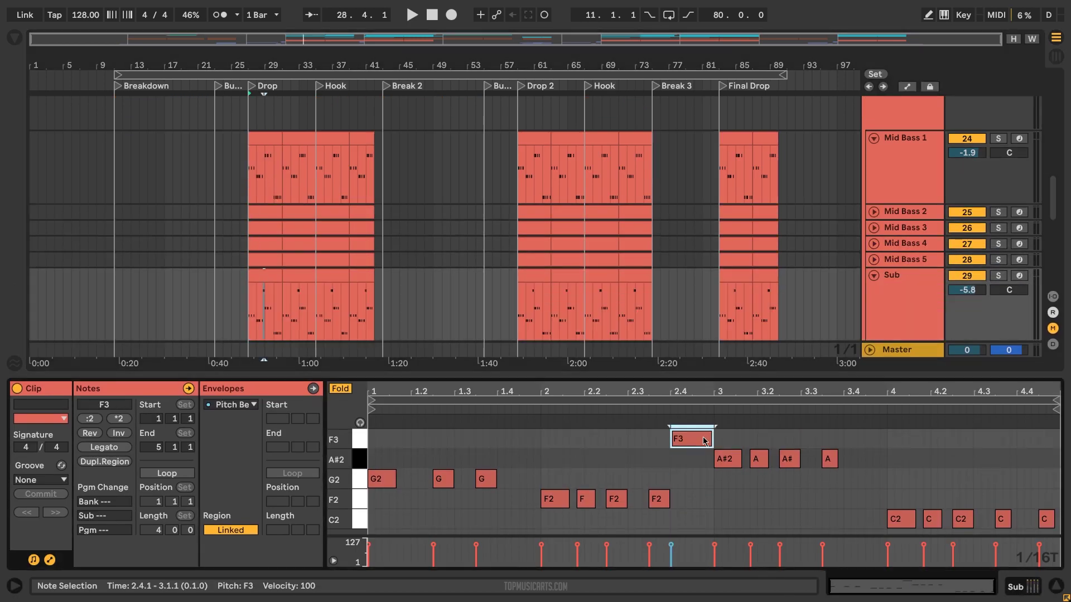
pyautogui.click(920, 298)
pyautogui.scroll(-1, 905, 302)
# Solo Mid Bass 1, play it from its first Drop clip at bar 27, and show its device chain
pyautogui.scroll(3, 905, 302)
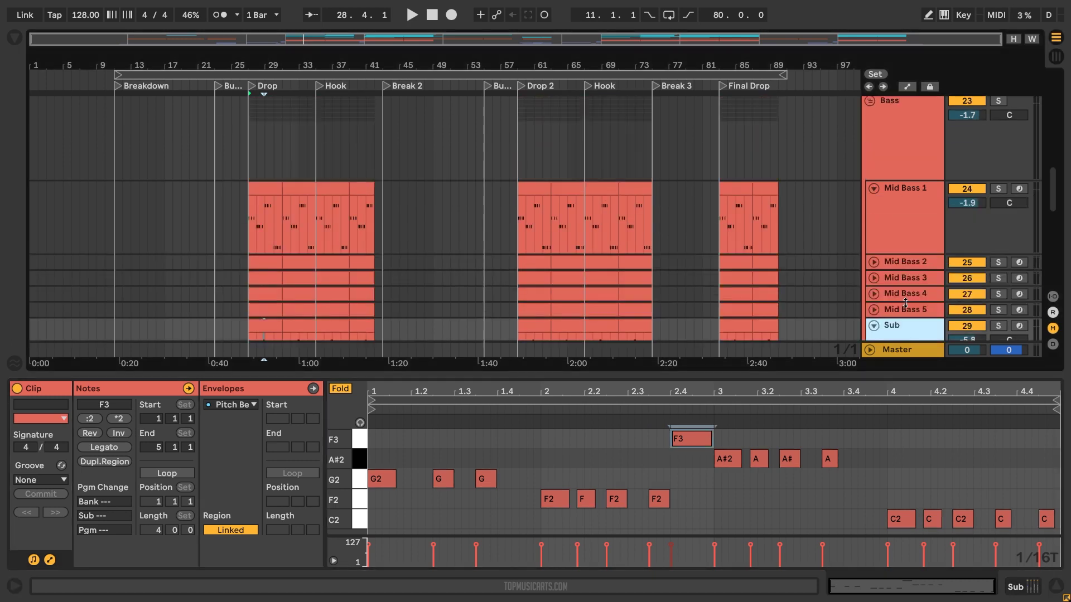
pyautogui.click(998, 189)
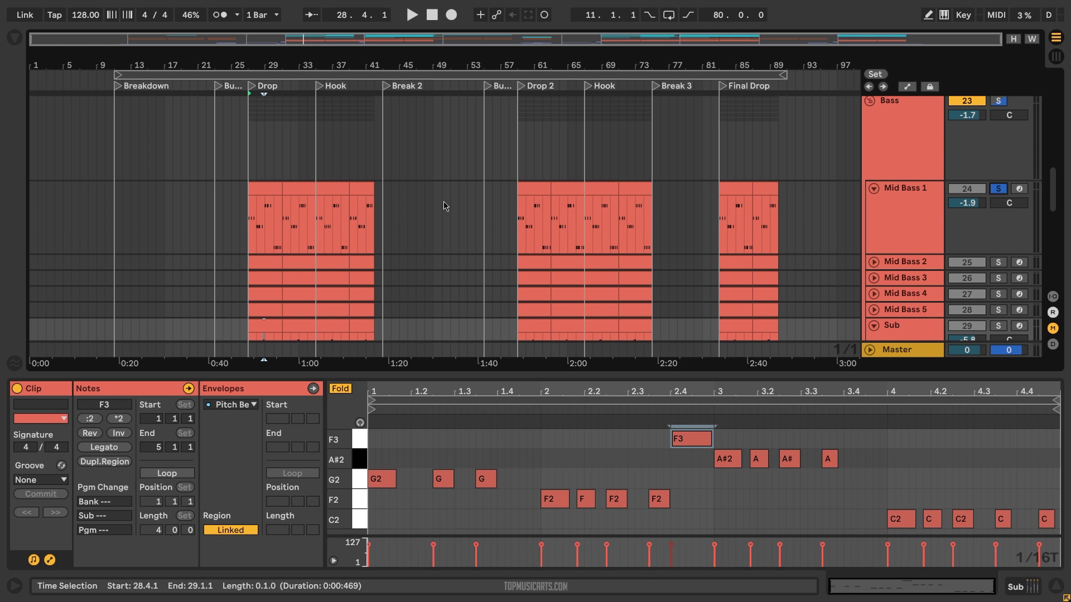
pyautogui.click(265, 217)
pyautogui.press('space')
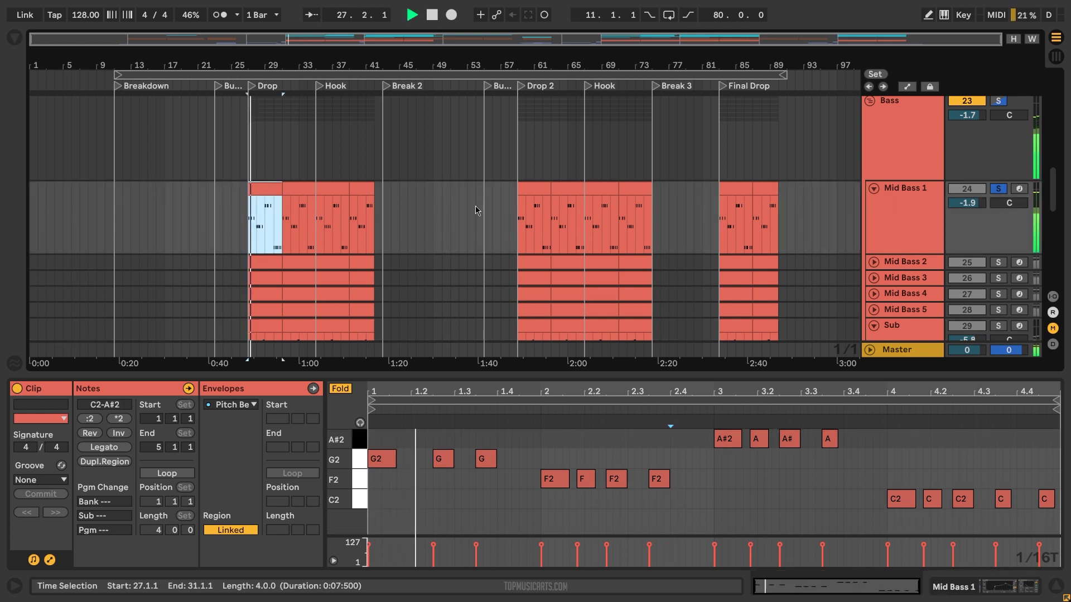
pyautogui.click(908, 206)
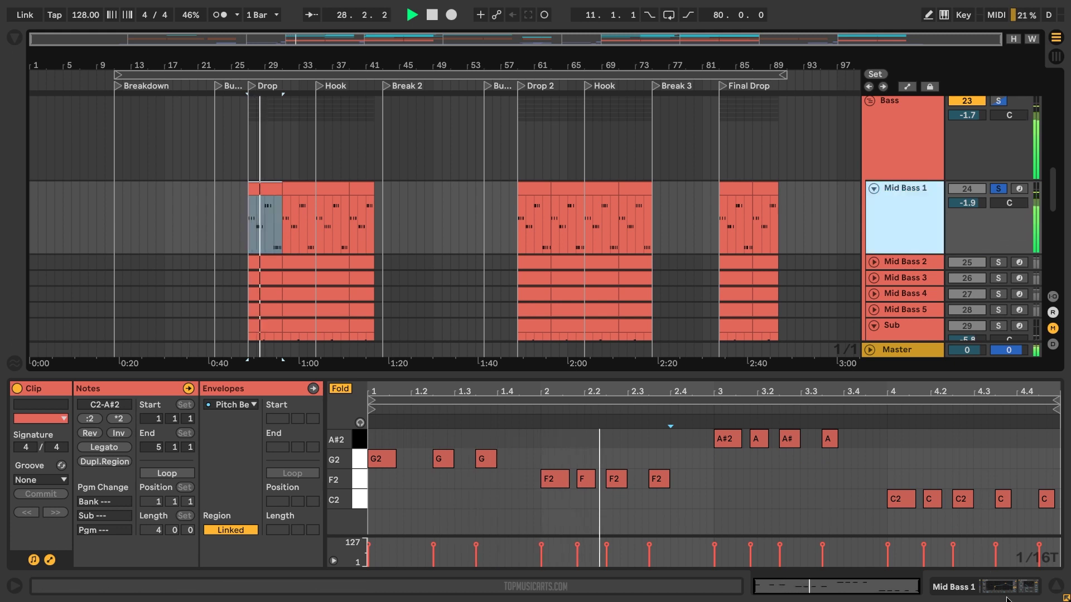
pyautogui.hotkey('shift', 'Tab')
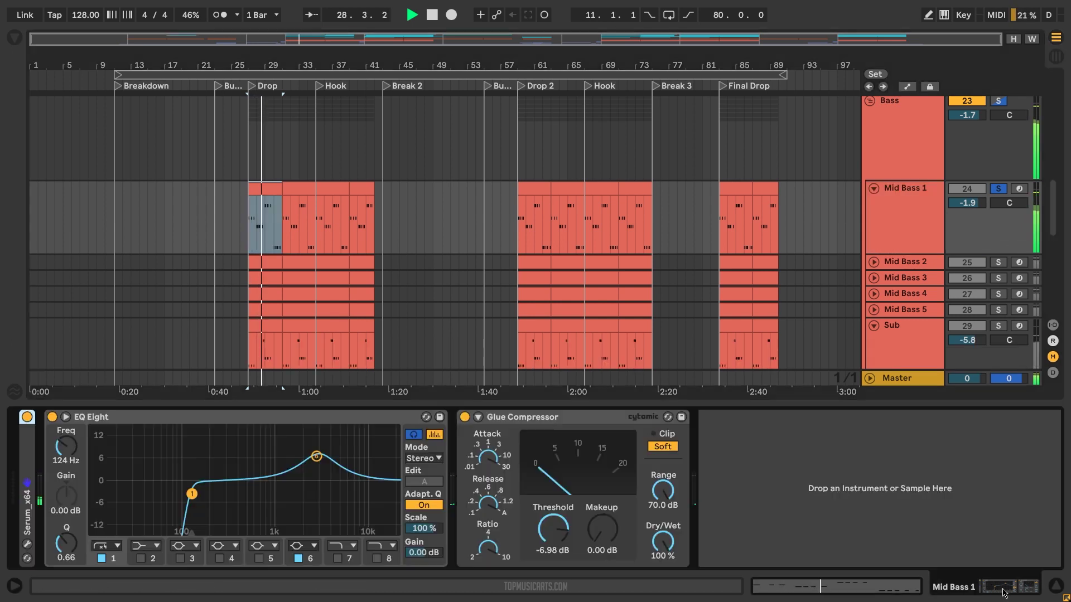
# Solo Mid Bass 2 and Mid Bass 3 in turn during playback, unfolding each track and showing its devices
pyautogui.click(942, 263)
pyautogui.click(997, 245)
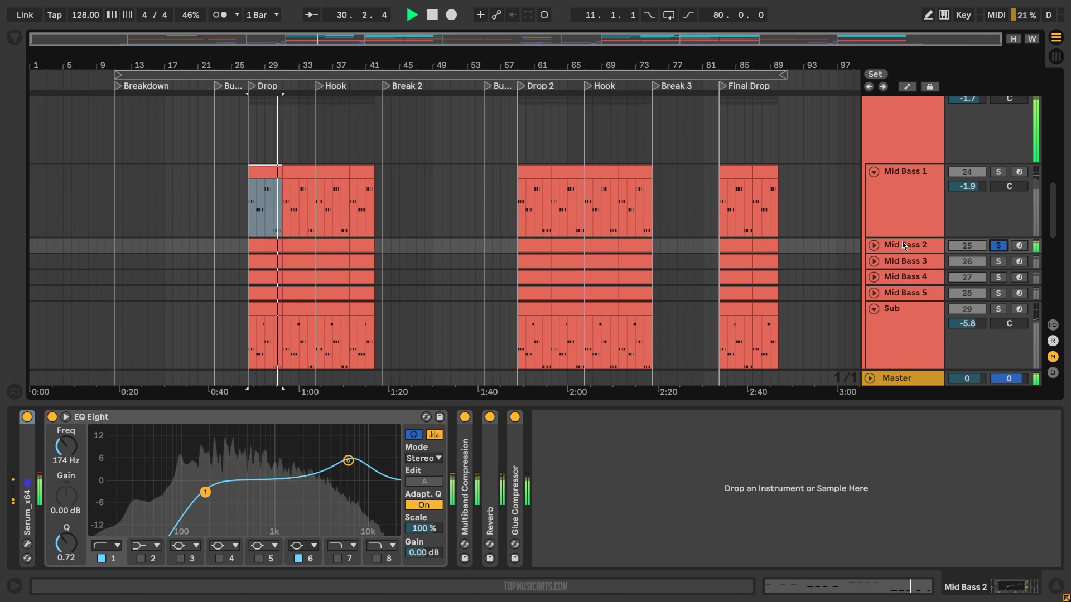
pyautogui.click(873, 245)
pyautogui.click(998, 319)
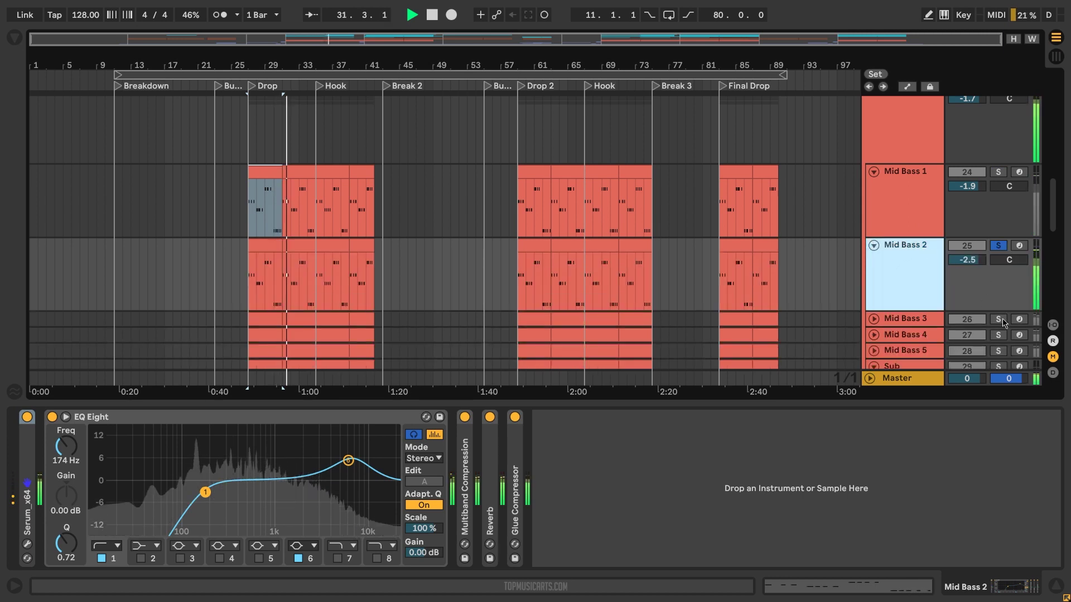
pyautogui.click(893, 319)
pyautogui.click(873, 319)
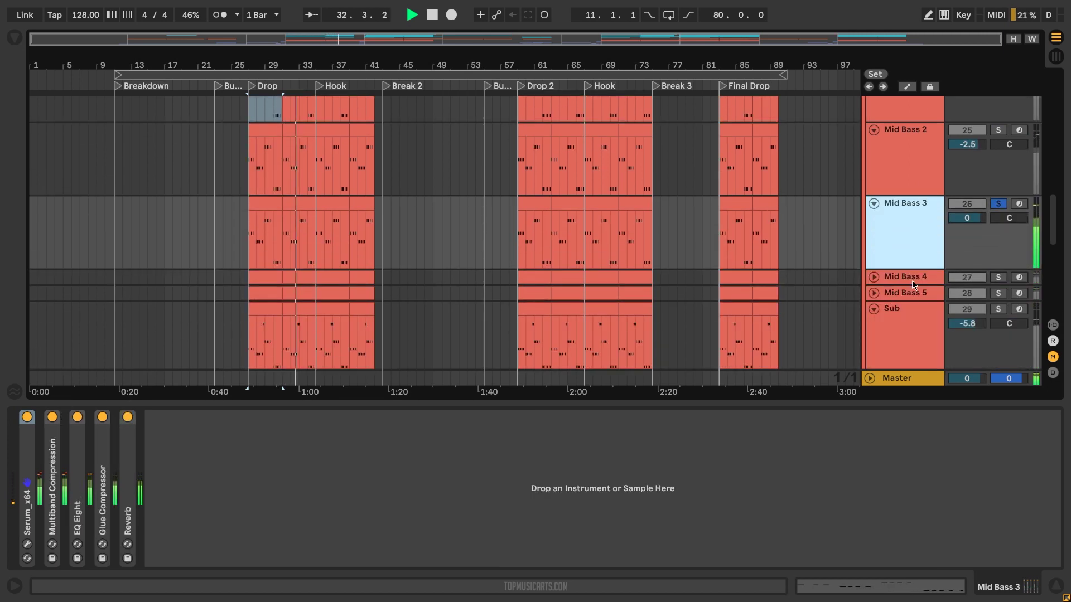
# Solo Mid Bass 4 and Mid Bass 5 in turn during playback, unfolding each track and showing its devices
pyautogui.click(1000, 279)
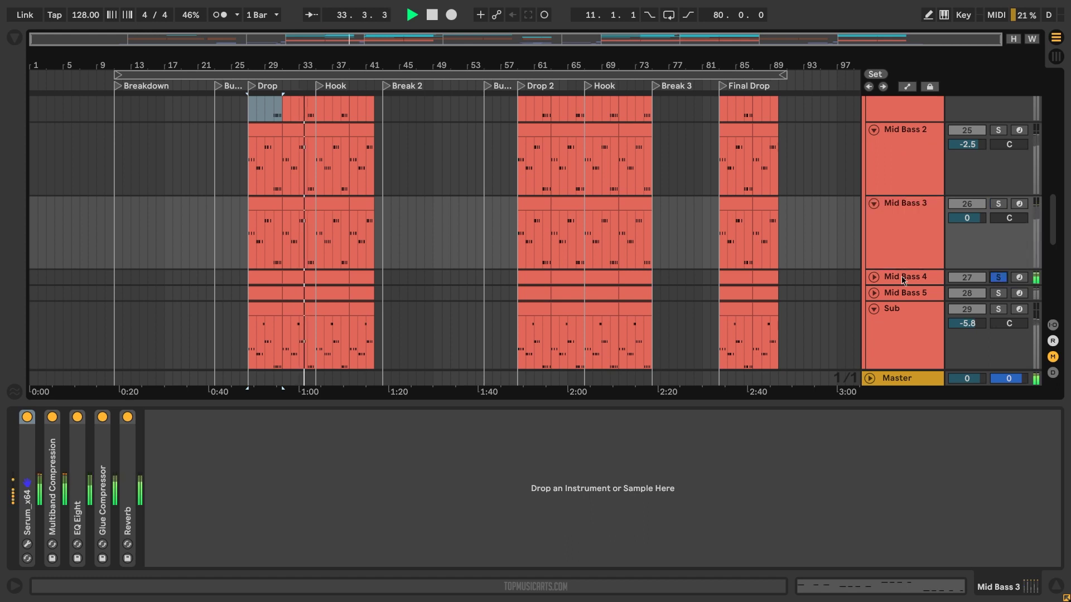
pyautogui.click(874, 277)
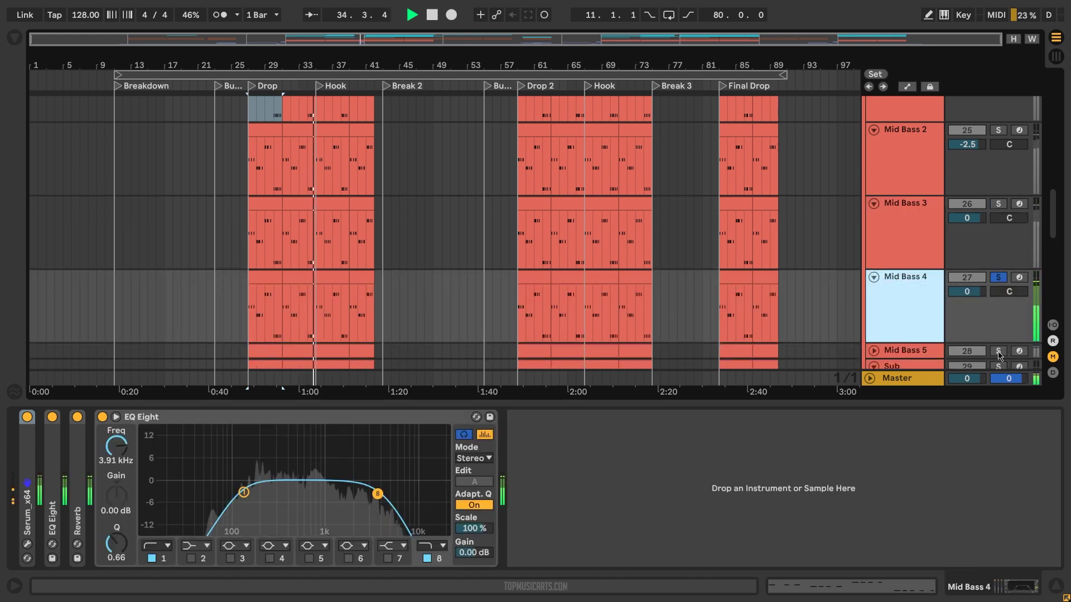
pyautogui.click(999, 350)
pyautogui.click(873, 351)
pyautogui.scroll(-1, 906, 312)
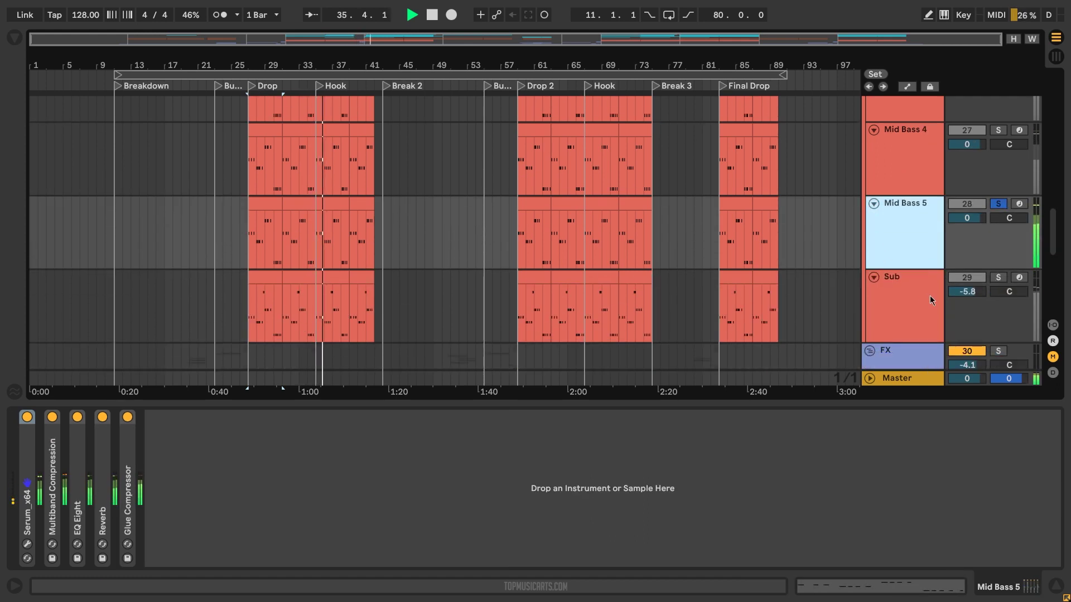
# Solo the Sub track during playback and show its device chain
pyautogui.click(998, 277)
pyautogui.click(894, 288)
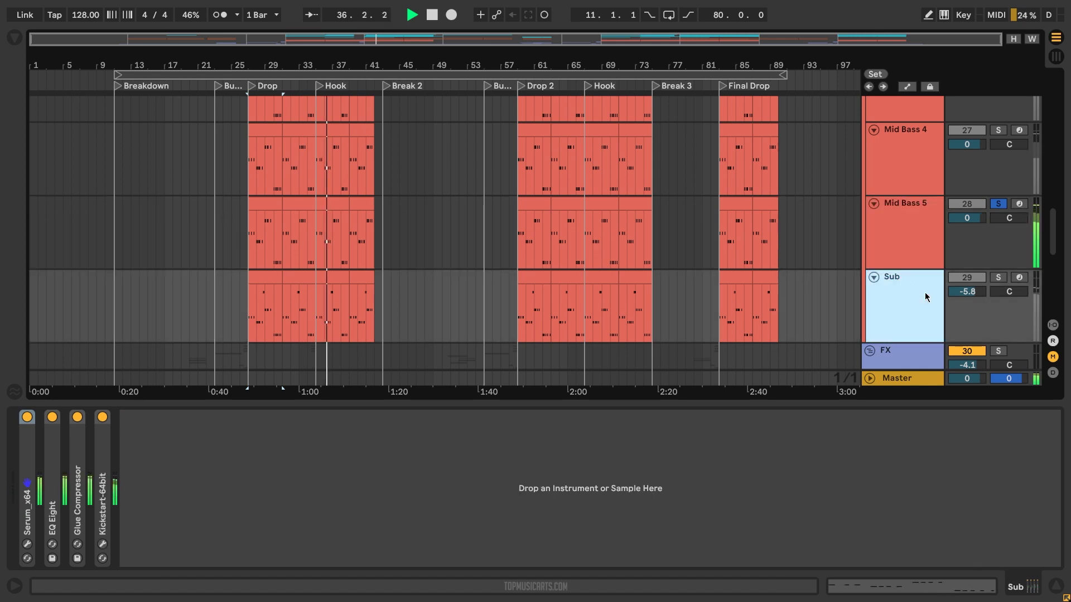
pyautogui.click(890, 290)
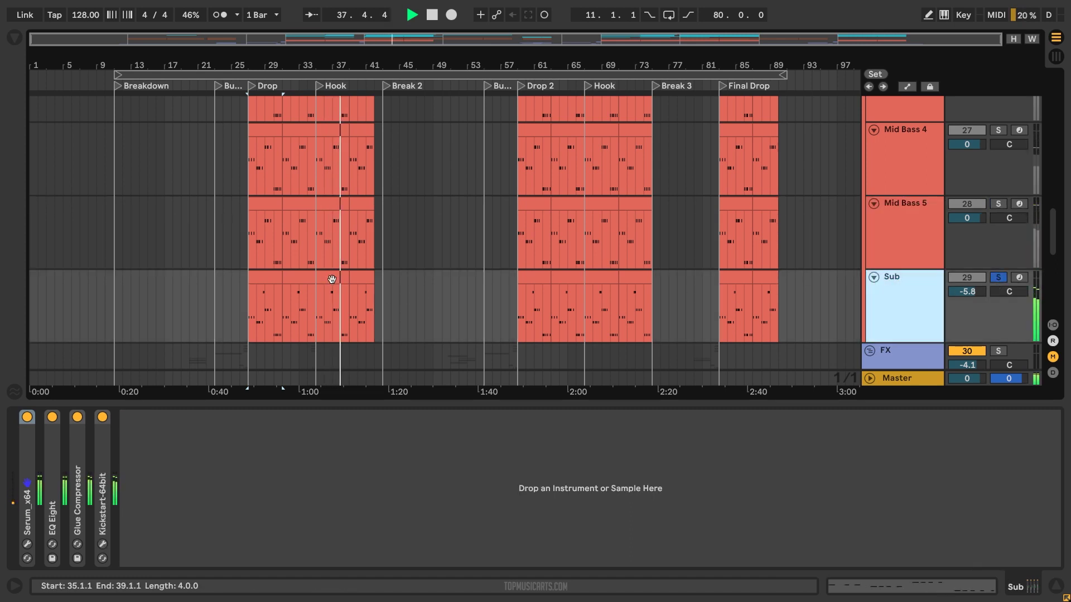
# Open the Sub's last clip in the first Hook in the note editor, unsolo the track and stop playback
pyautogui.moveTo(351, 281); pyautogui.dragTo(374, 301)
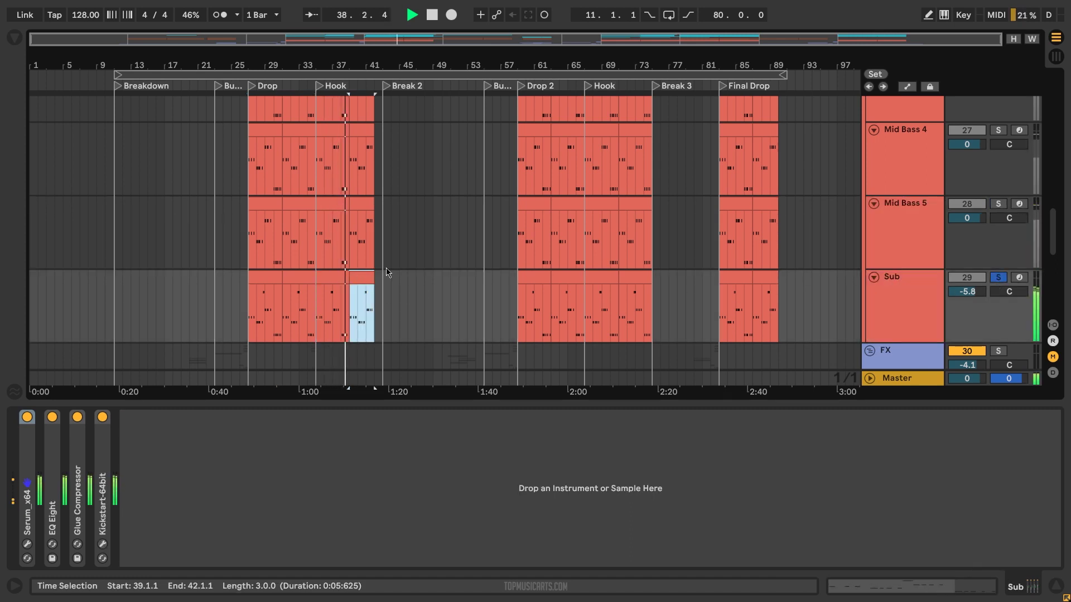
pyautogui.click(924, 582)
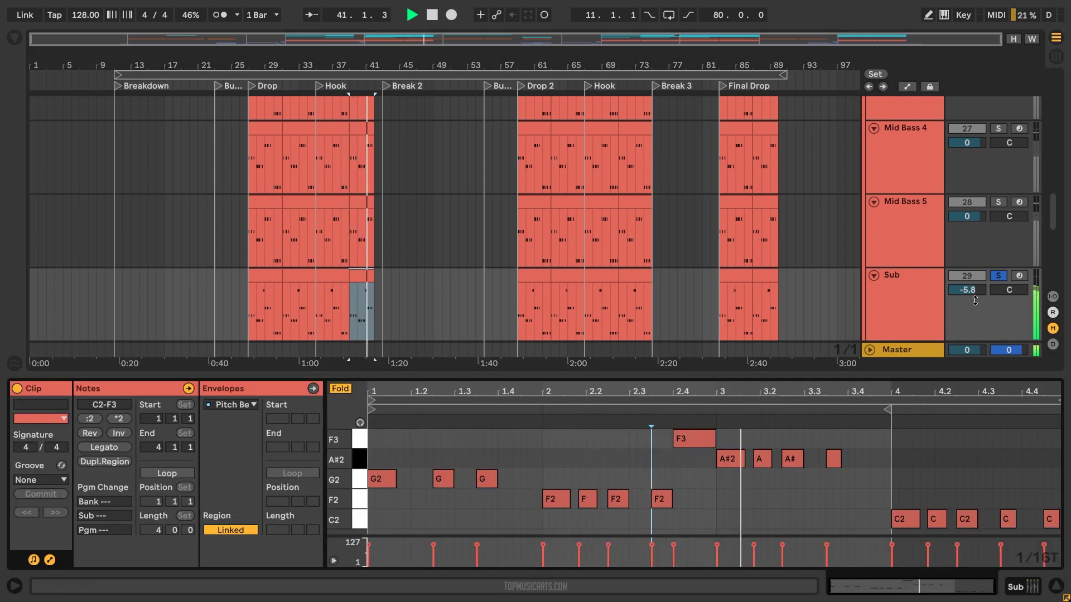
pyautogui.click(905, 290)
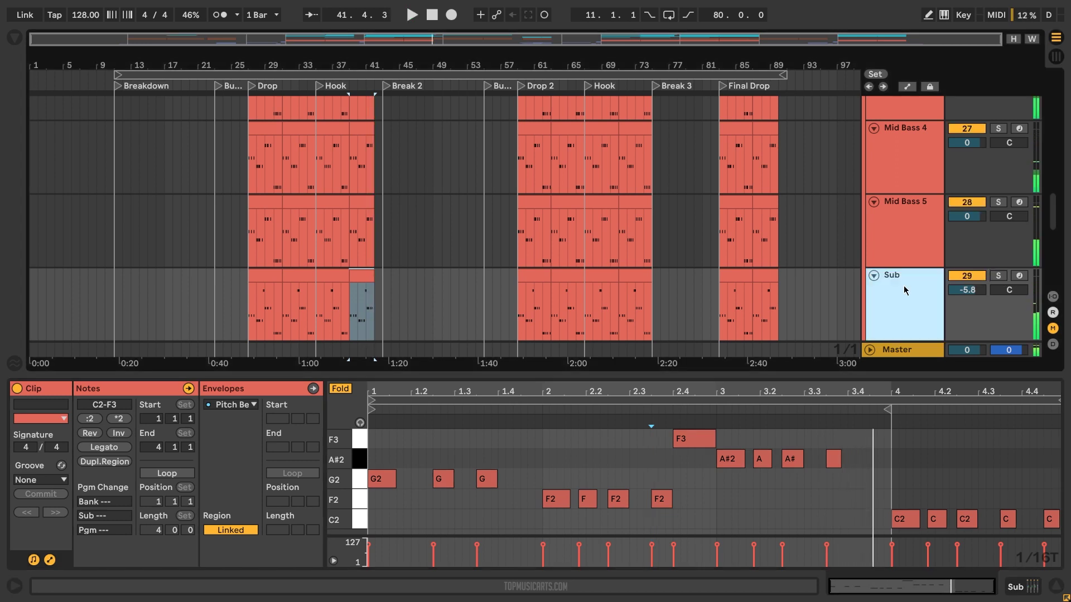
# Bring the Sub track's device chain back into view in place of the note editor
pyautogui.scroll(-2, 906, 295)
pyautogui.click(906, 295)
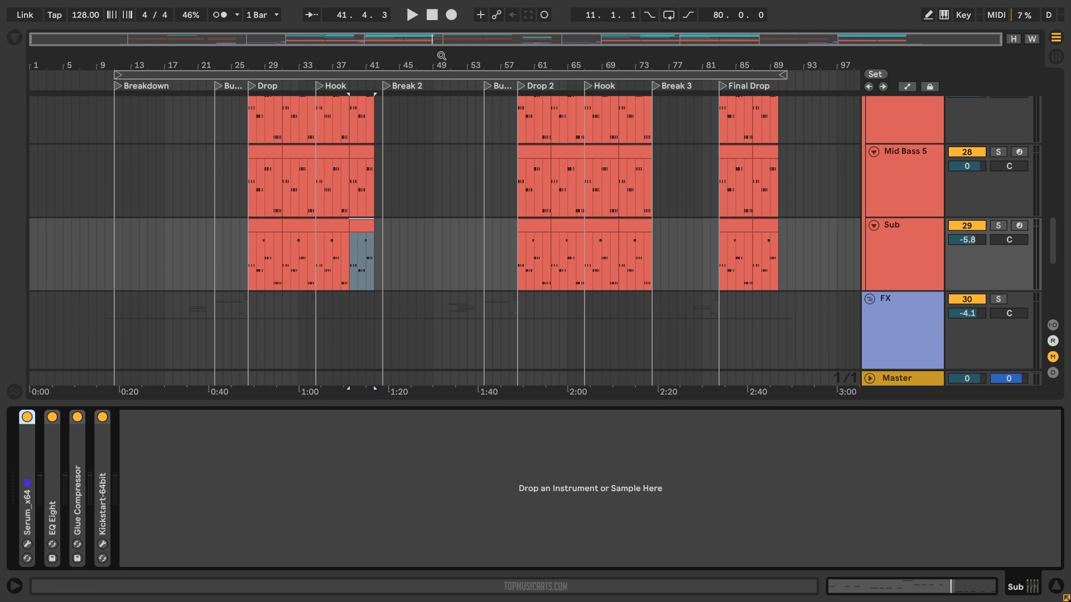
pyautogui.click(438, 254)
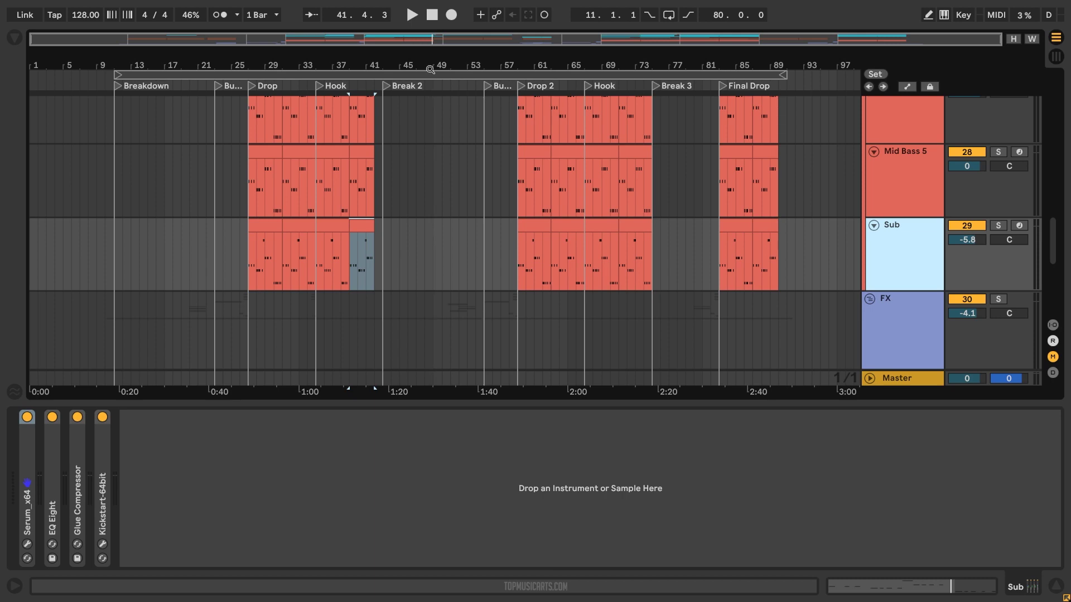
# Play the arrangement from bar 51, where the Orchestral D clips begin in Break 2
pyautogui.scroll(8, 447, 219)
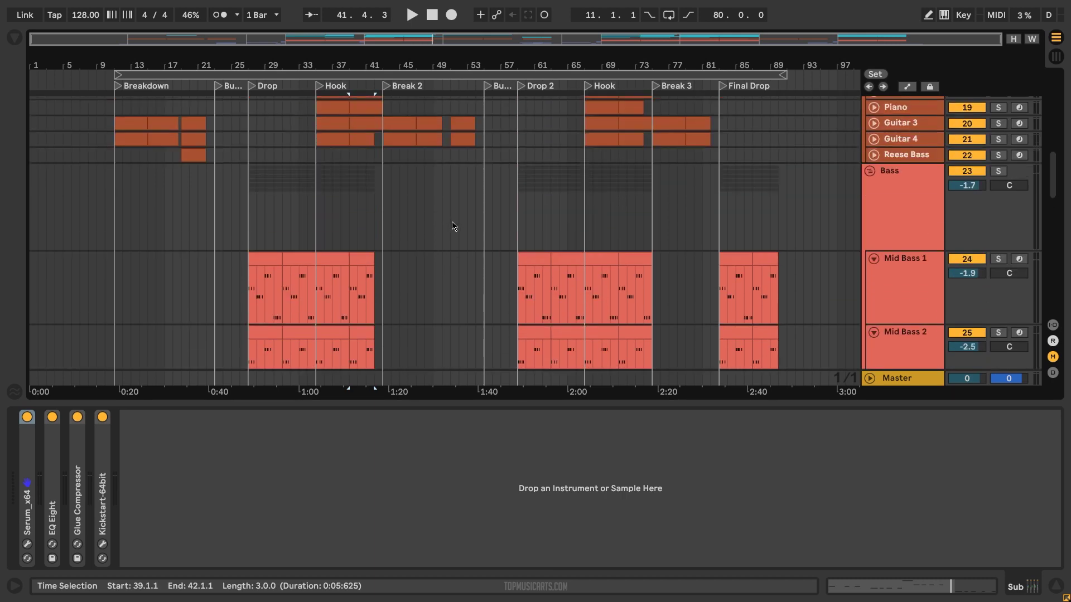
pyautogui.scroll(10, 452, 226)
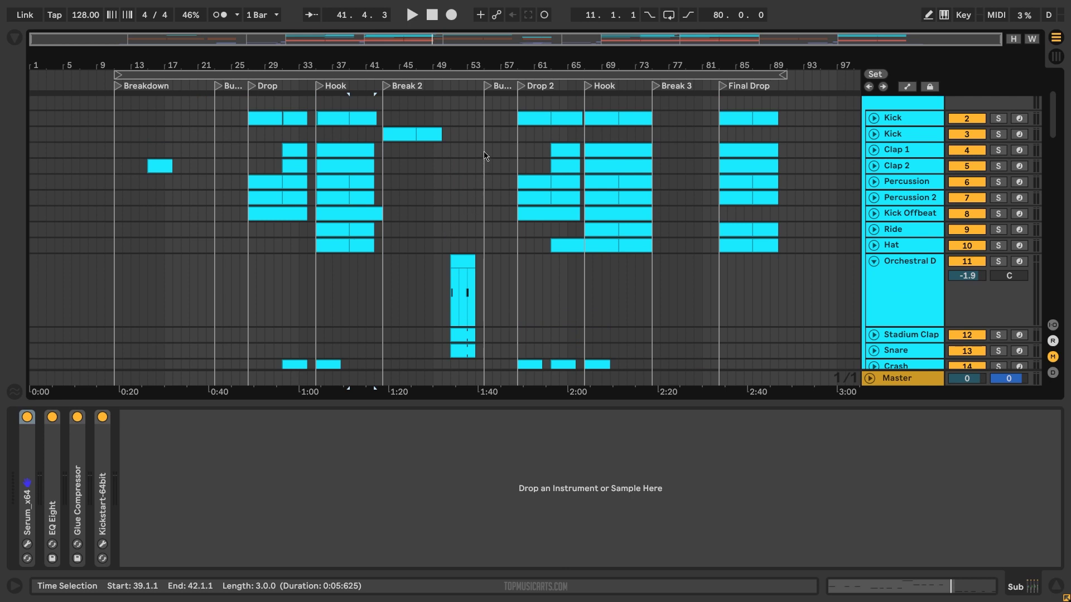
pyautogui.click(451, 150)
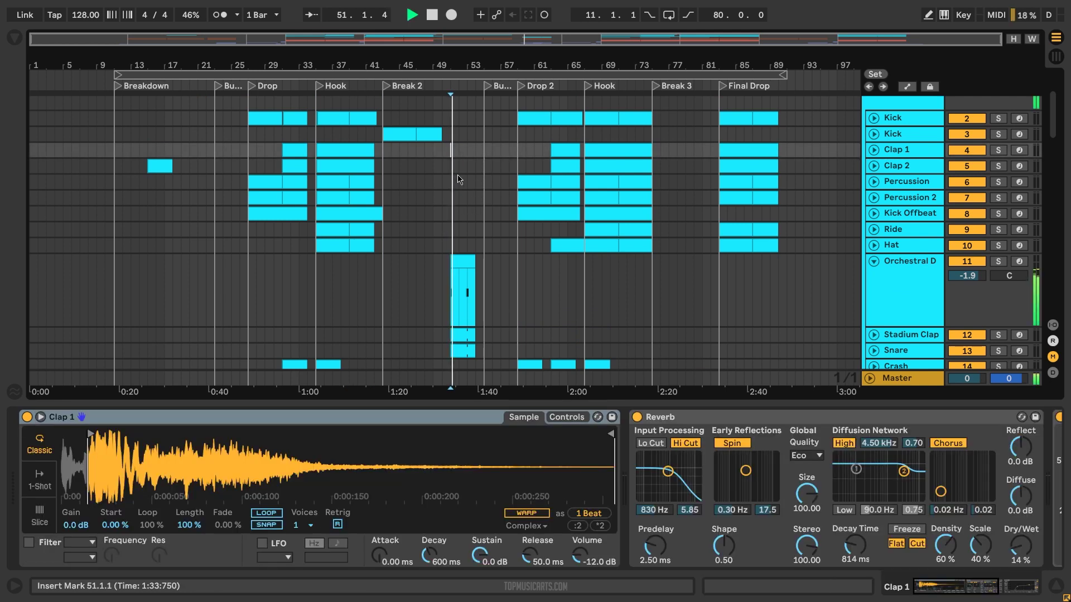
# Select and unfold the Stadium Clap and Snare tracks during playback to show their notes and devices
pyautogui.scroll(-3, 480, 216)
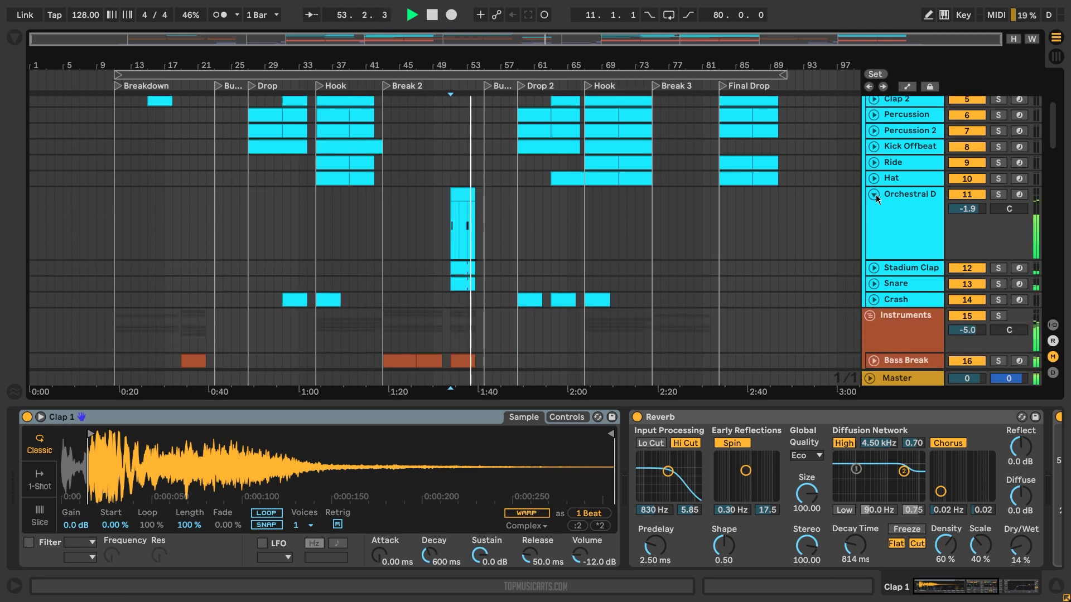
pyautogui.click(901, 209)
pyautogui.click(886, 269)
pyautogui.click(874, 268)
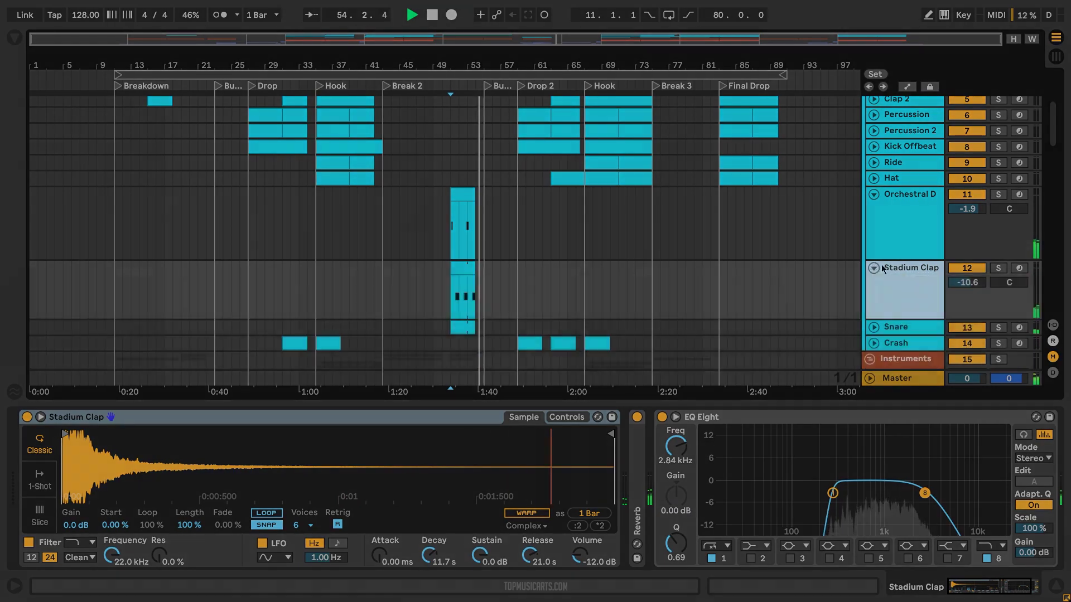
pyautogui.click(878, 327)
pyautogui.click(874, 327)
# Show the FX group's EQ Eight and unfold the Tom Fill track
pyautogui.scroll(-2, 889, 317)
pyautogui.scroll(-10, 895, 303)
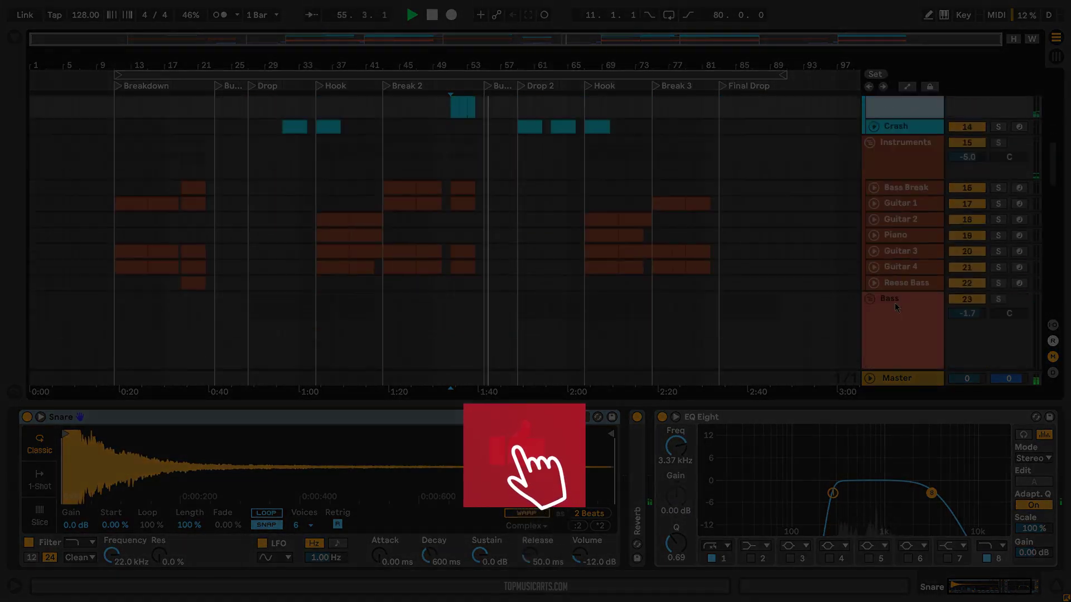
pyautogui.scroll(-3, 895, 298)
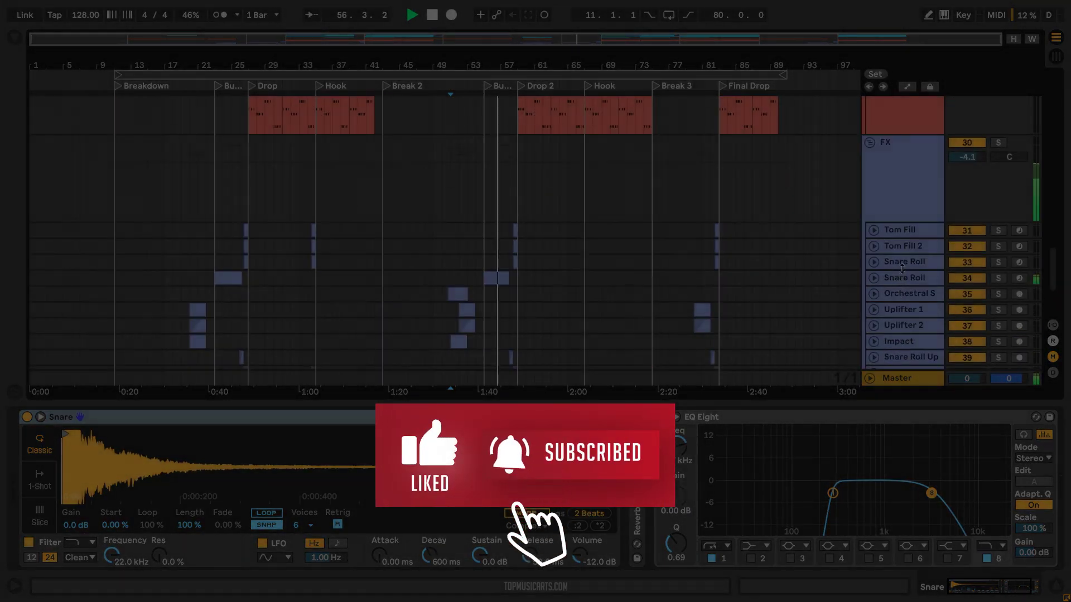
pyautogui.click(891, 229)
pyautogui.click(874, 230)
pyautogui.scroll(-4, 886, 248)
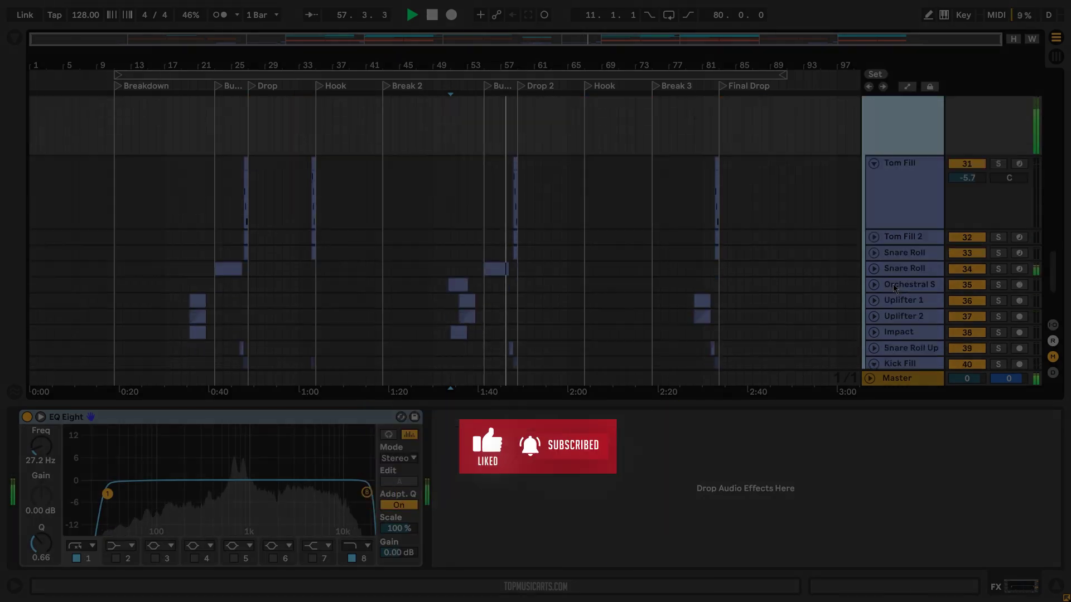